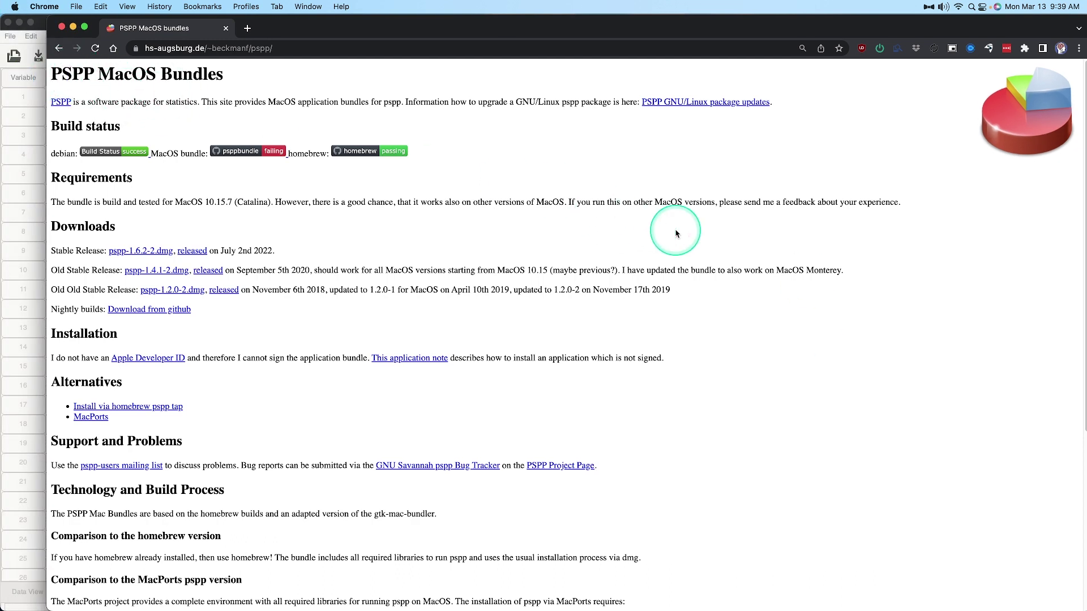
- Return to gnu.org's PSPP get.html page, open the Application bundle page and highlight its Requirements text
drag(576, 27, 529, 26)
key(super+bracketleft)
scroll(557, 320, up, 3)
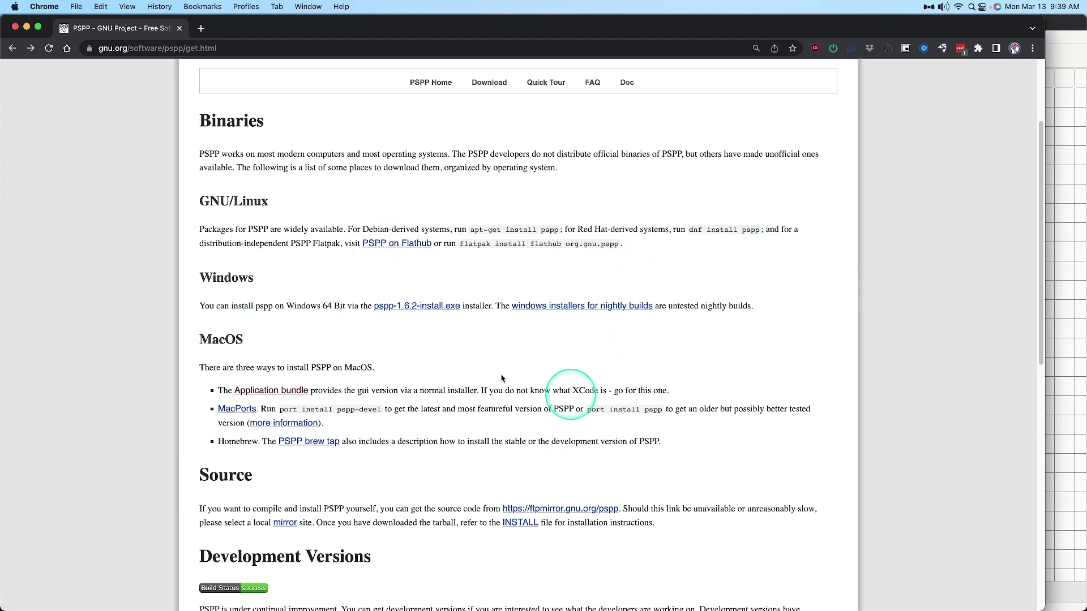
click(286, 390)
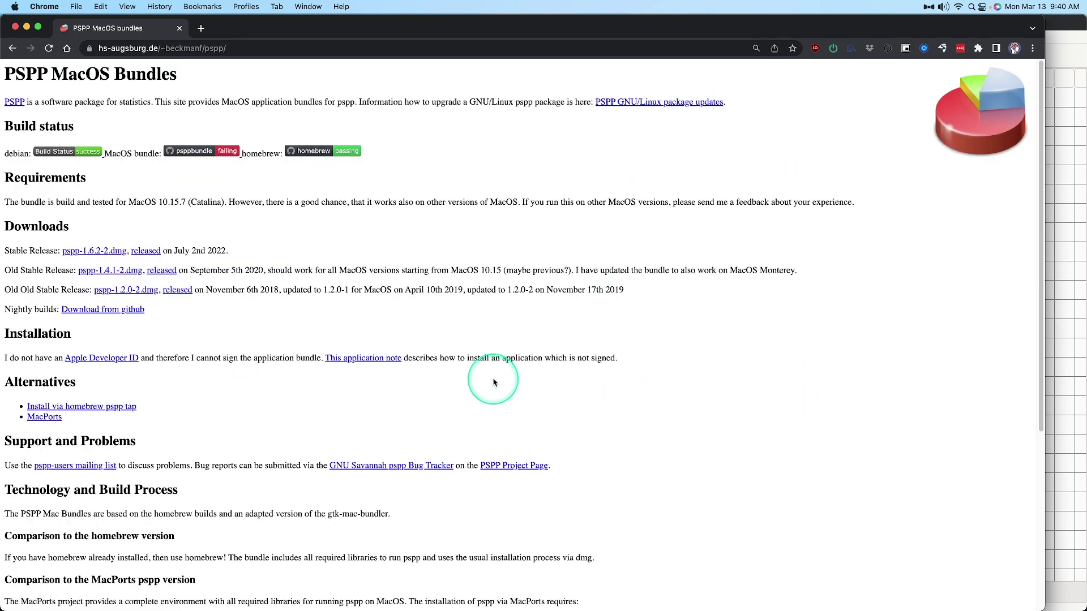
drag(58, 202, 295, 203)
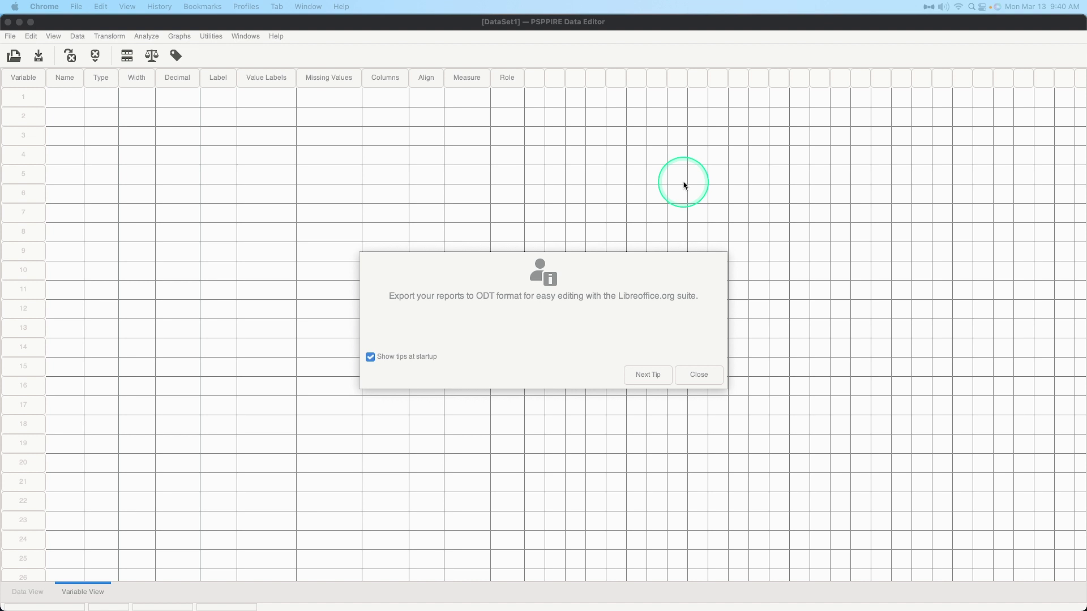
- Bring the tip window forward and toggle 'Show tips at startup' off and back on
click(577, 348)
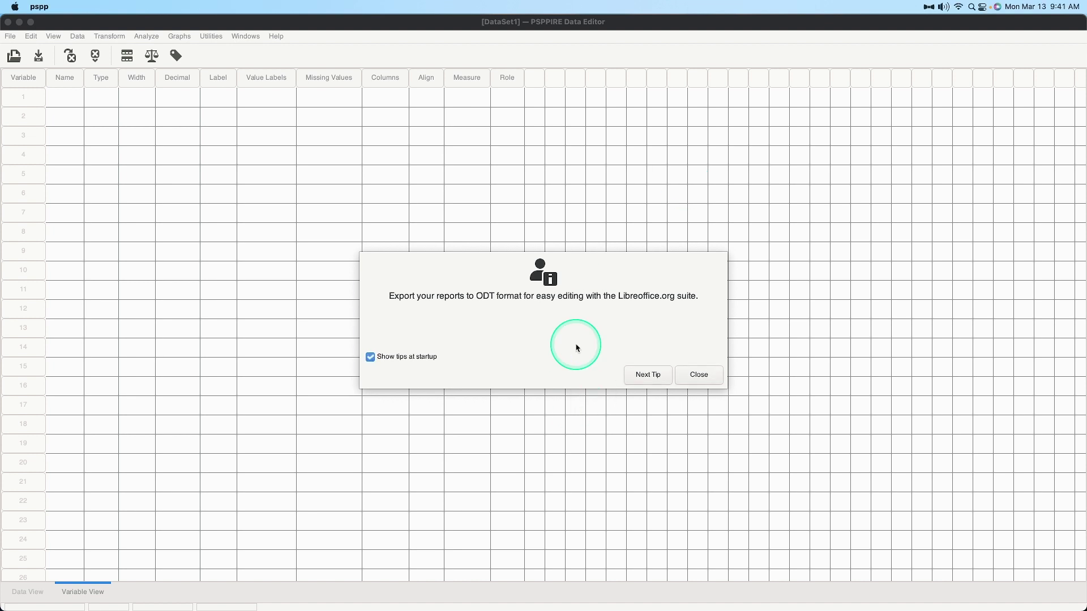
click(399, 356)
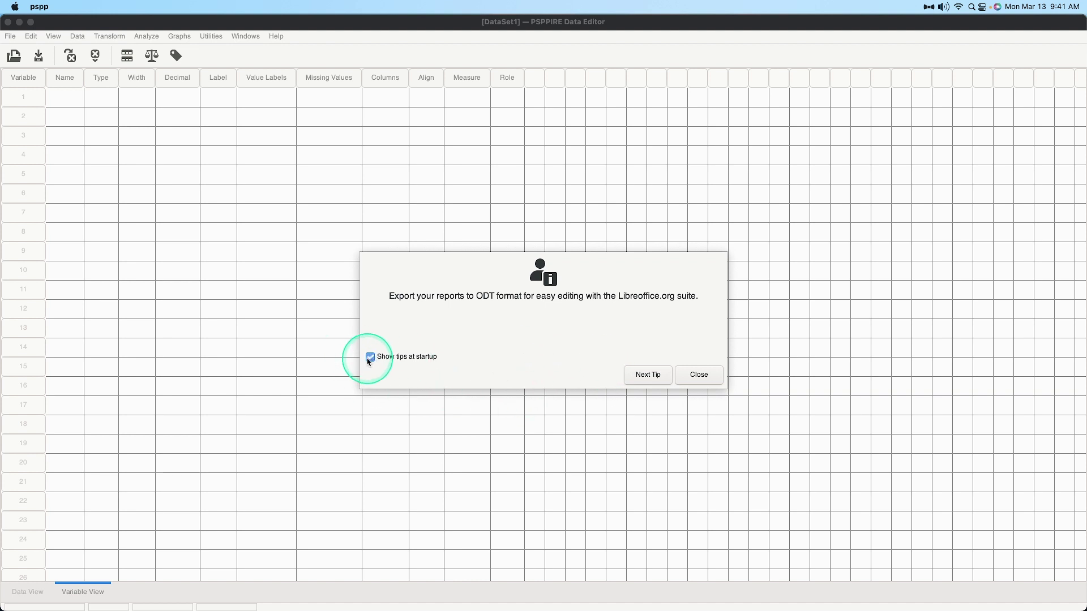
key(space)
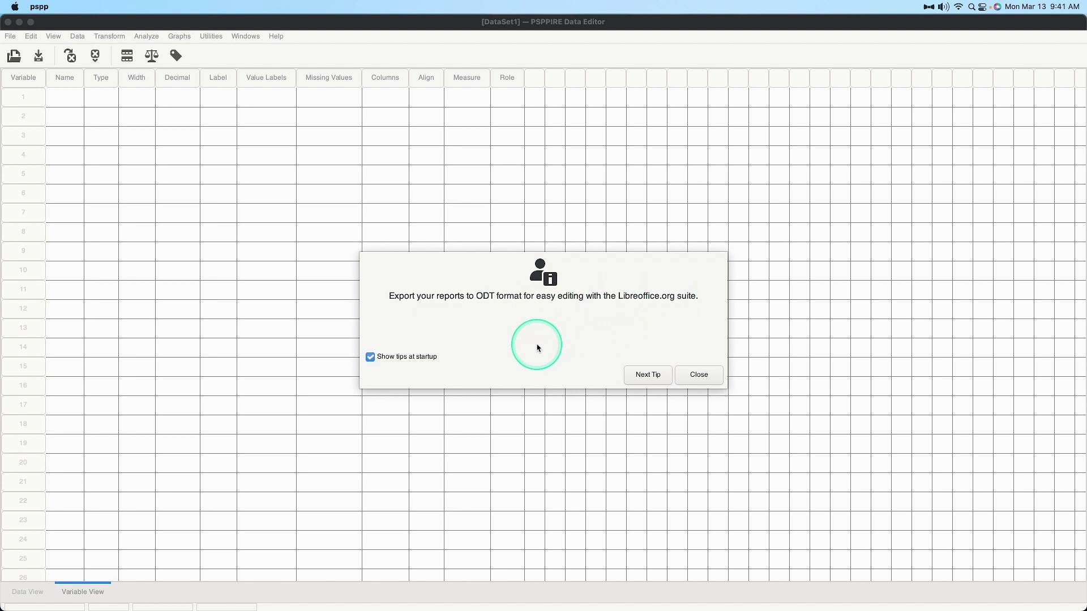
- Read the tips on reordering variables, names and labels, pasting procedures and importing spreadsheets, then close the tips window
click(648, 376)
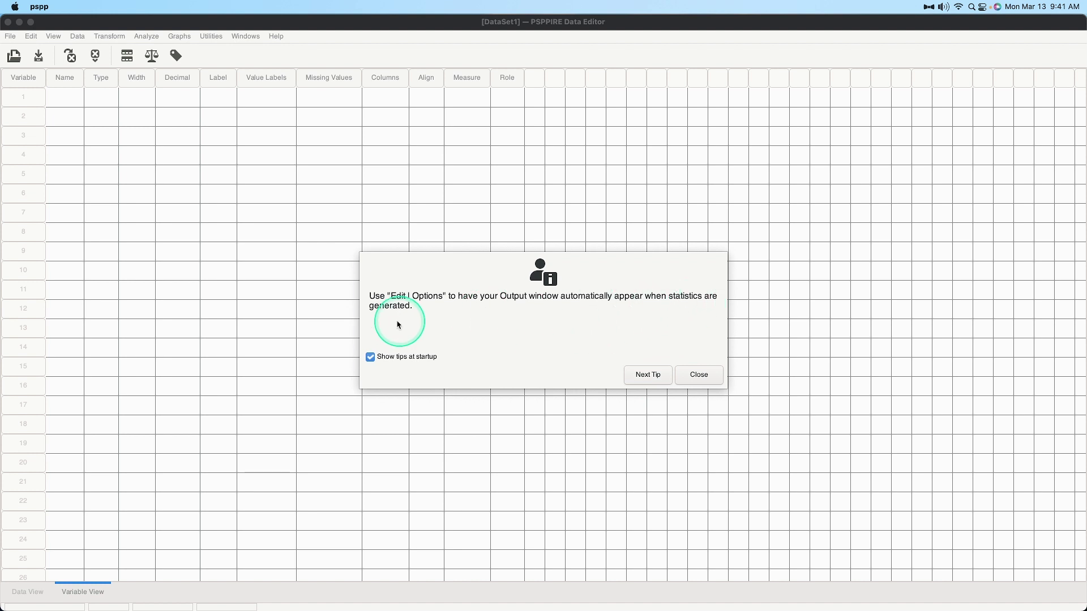
click(649, 374)
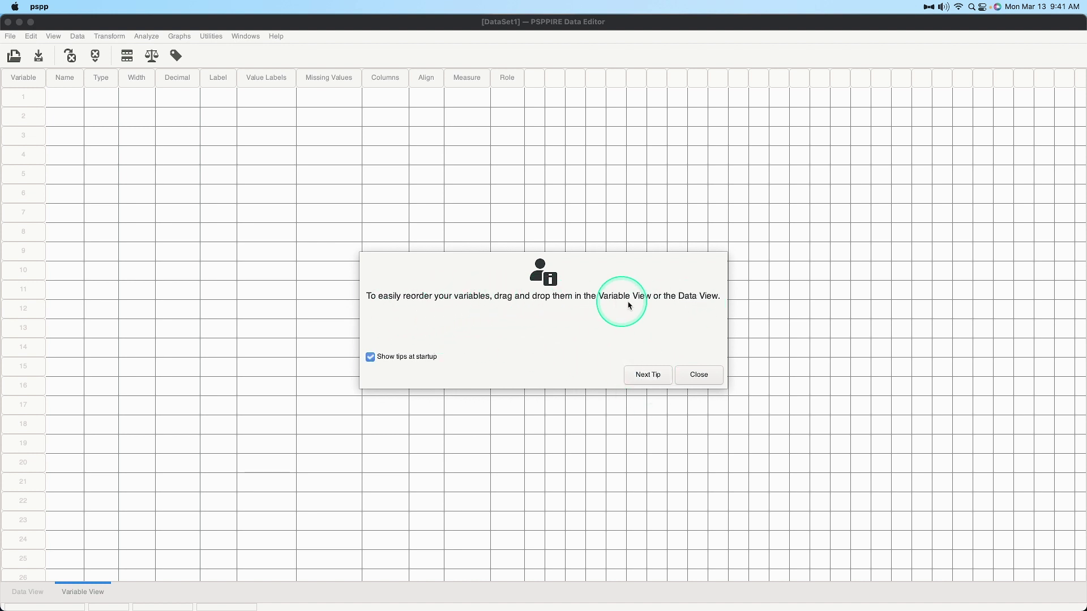
click(649, 374)
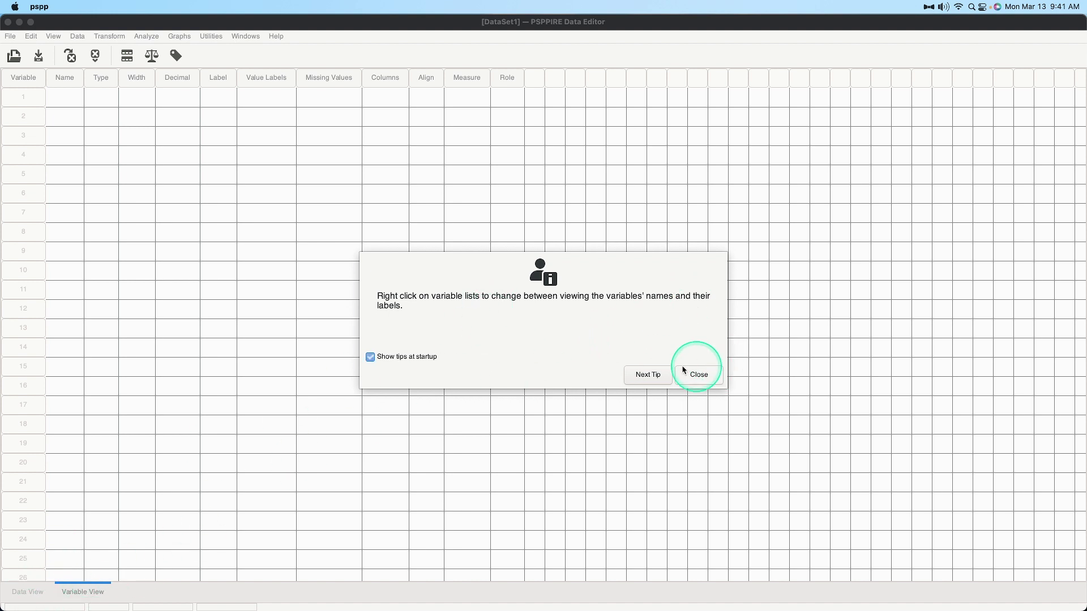
click(649, 375)
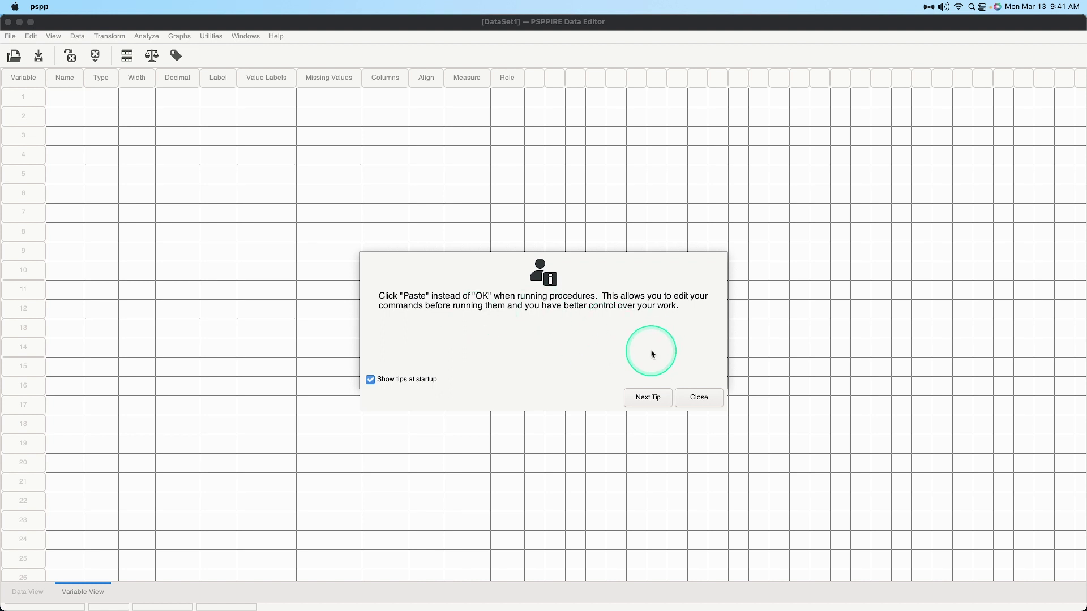
click(652, 398)
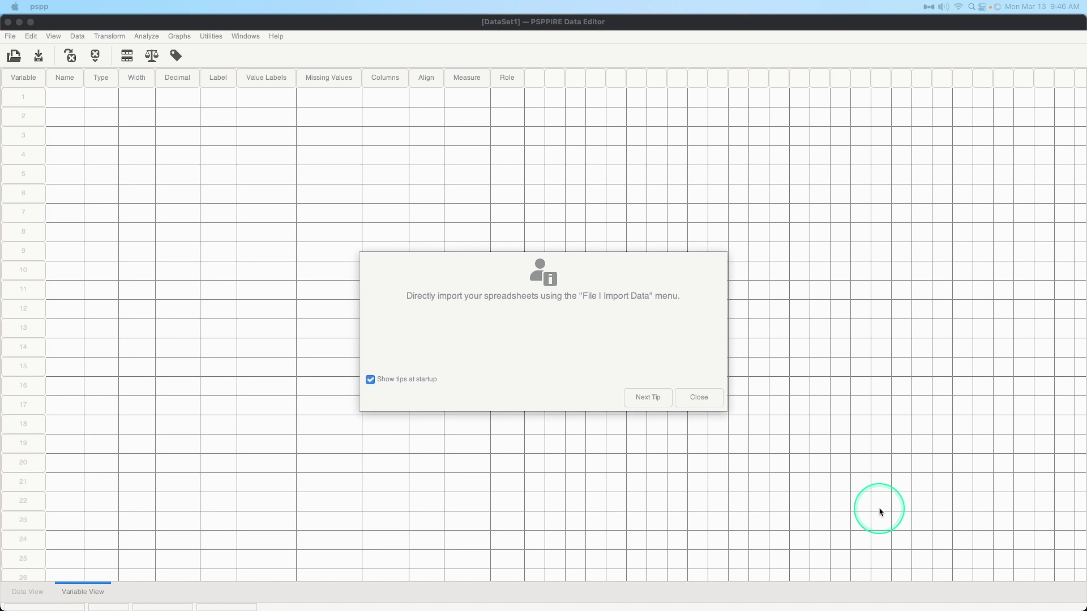
click(400, 381)
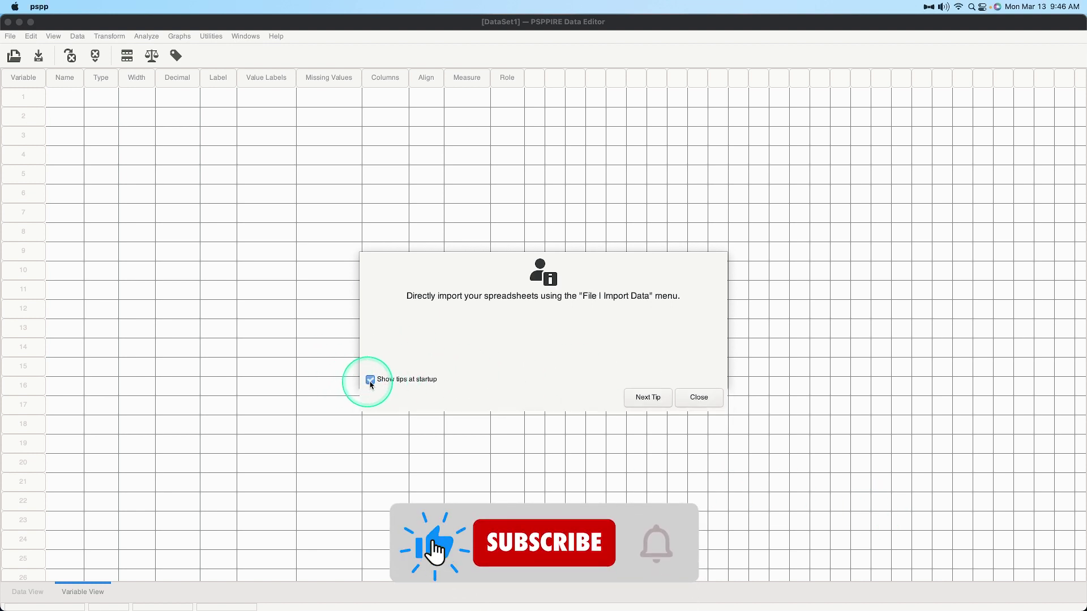
click(705, 401)
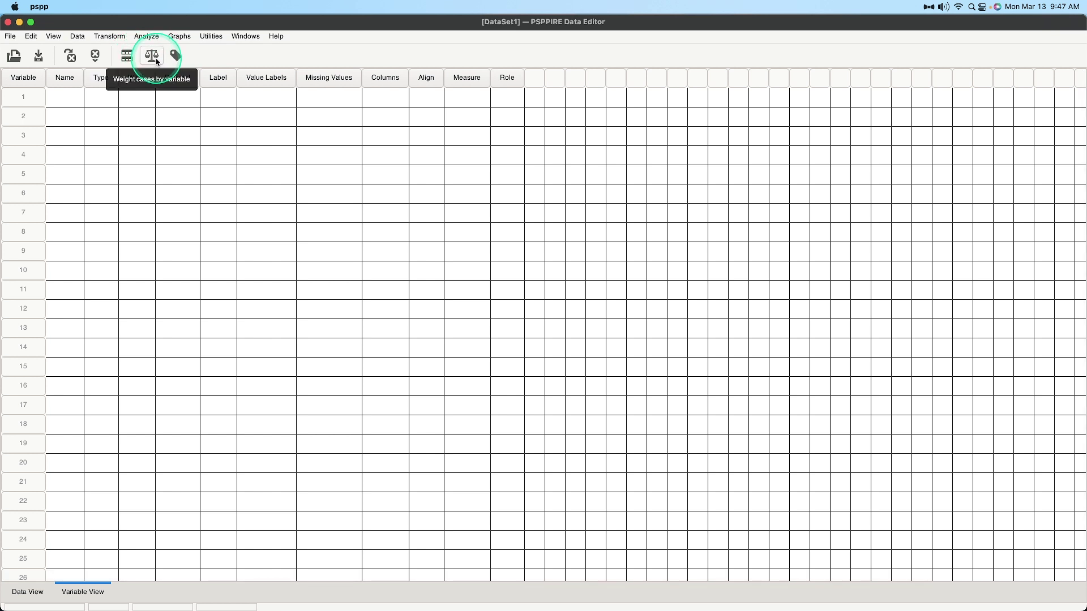
- Toggle Value Labels on the toolbar, then switch from Variable View to the Data View case grid
click(178, 57)
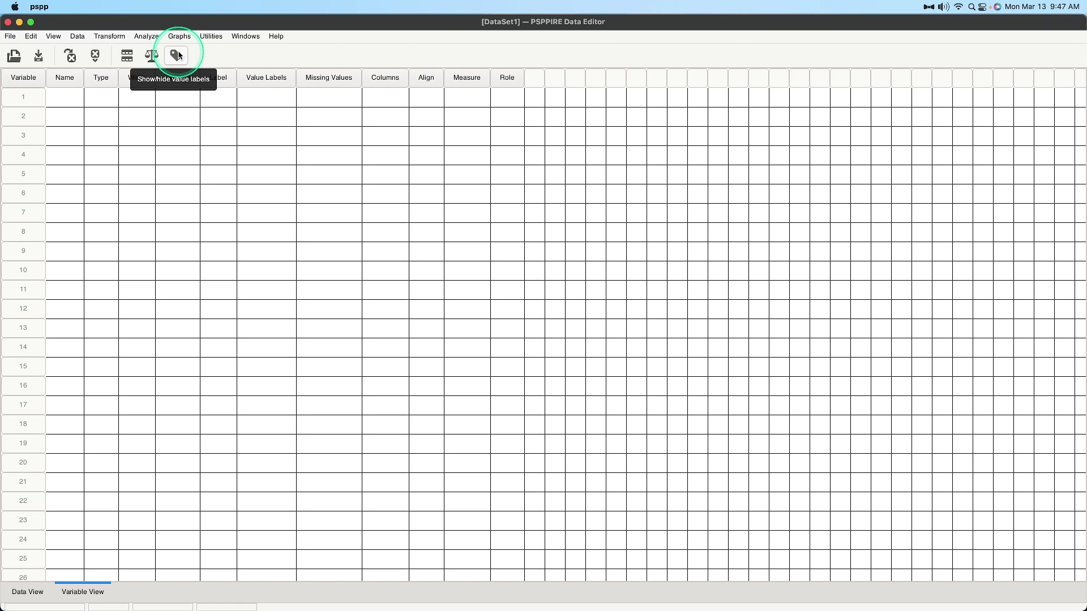
click(82, 592)
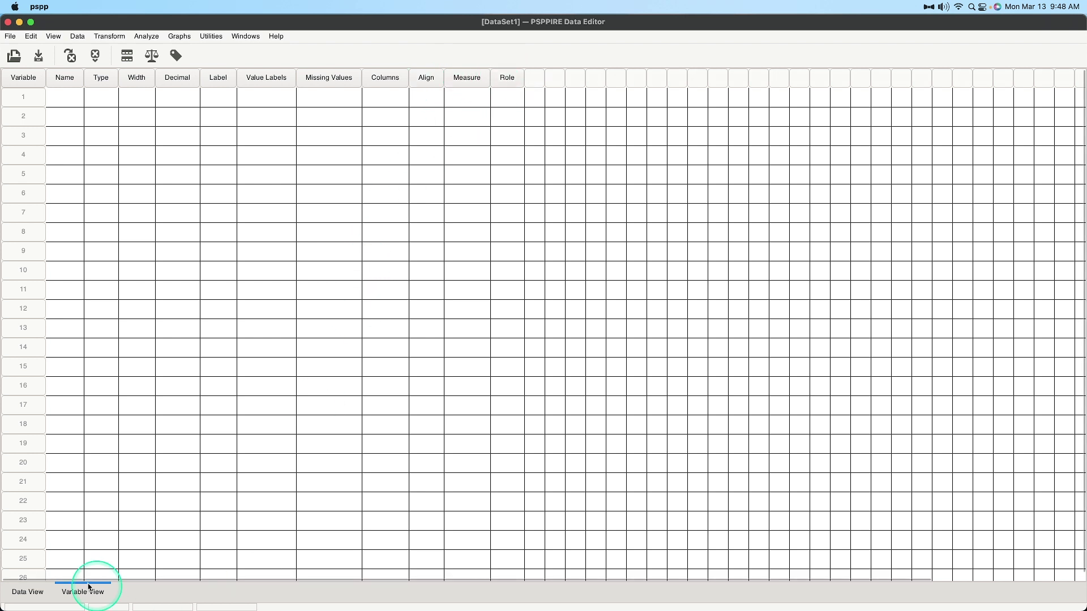
click(36, 593)
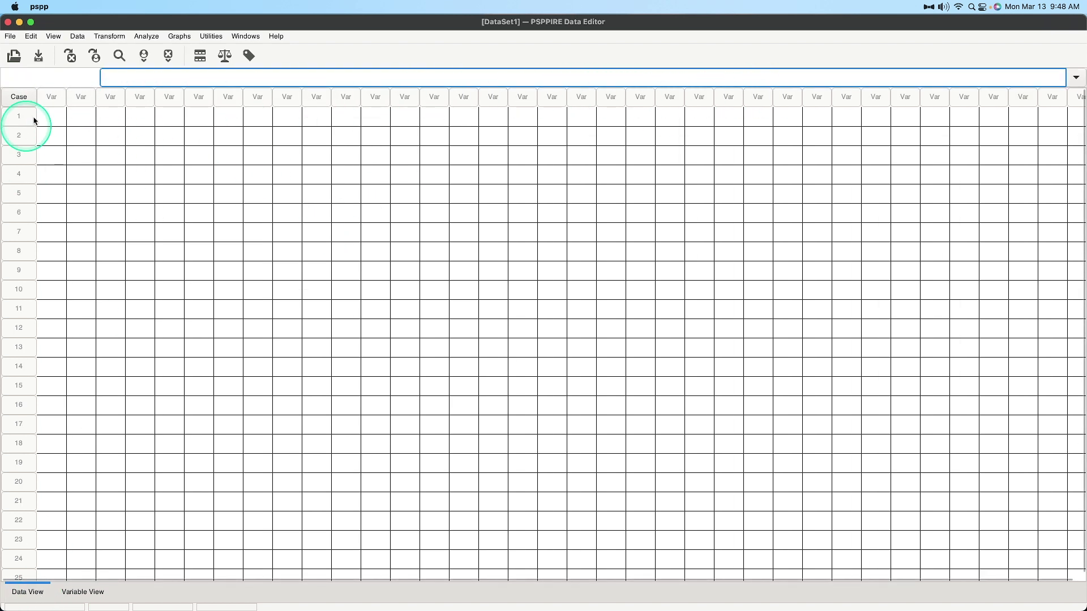
- Flip to Variable View and back to Data View, then launch the Find Case search
click(82, 591)
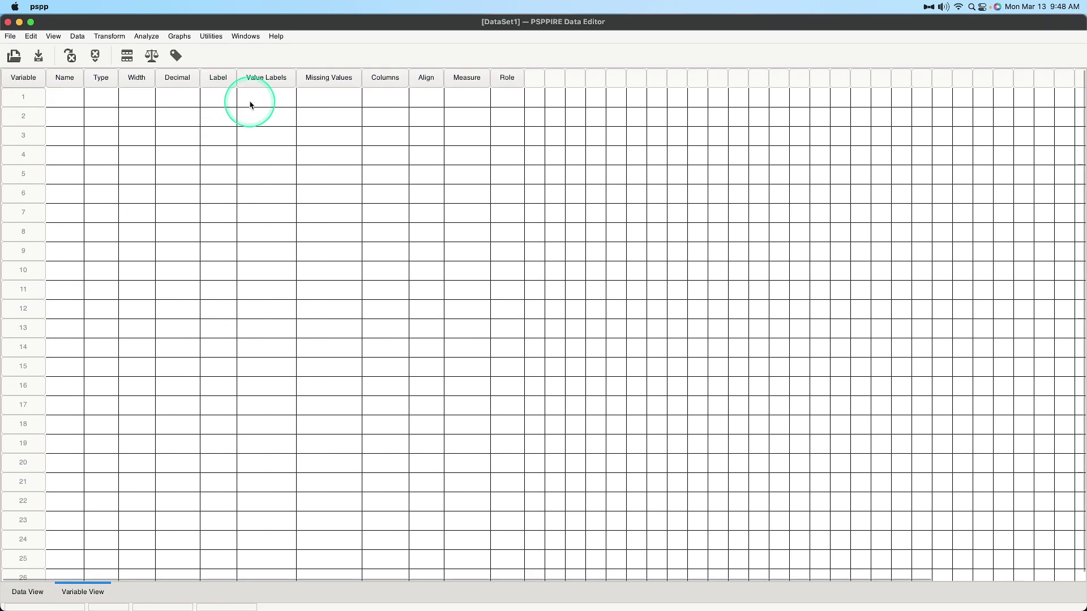
click(31, 597)
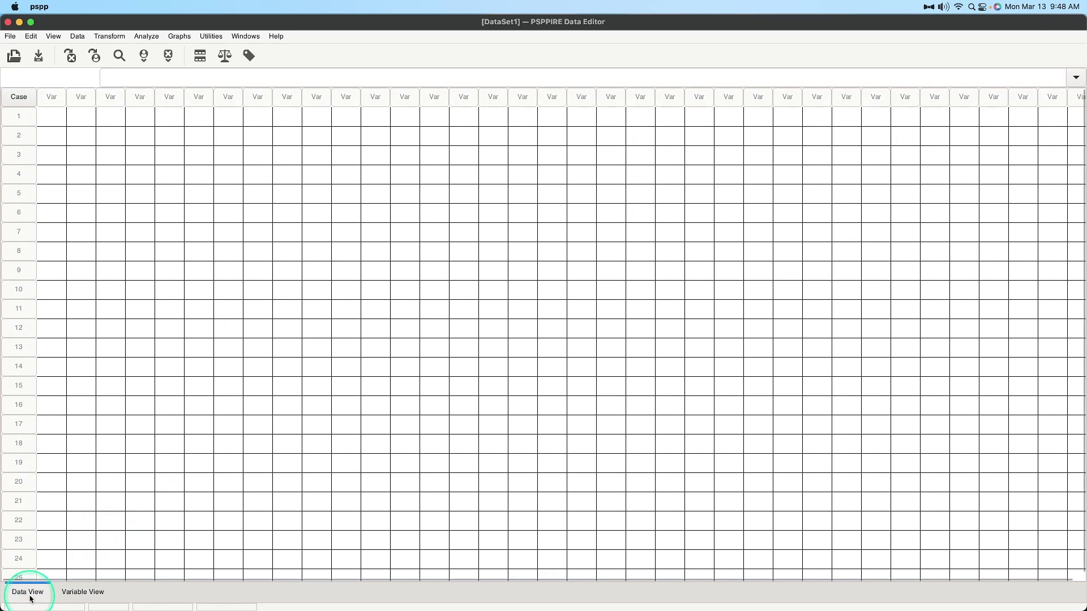
click(116, 56)
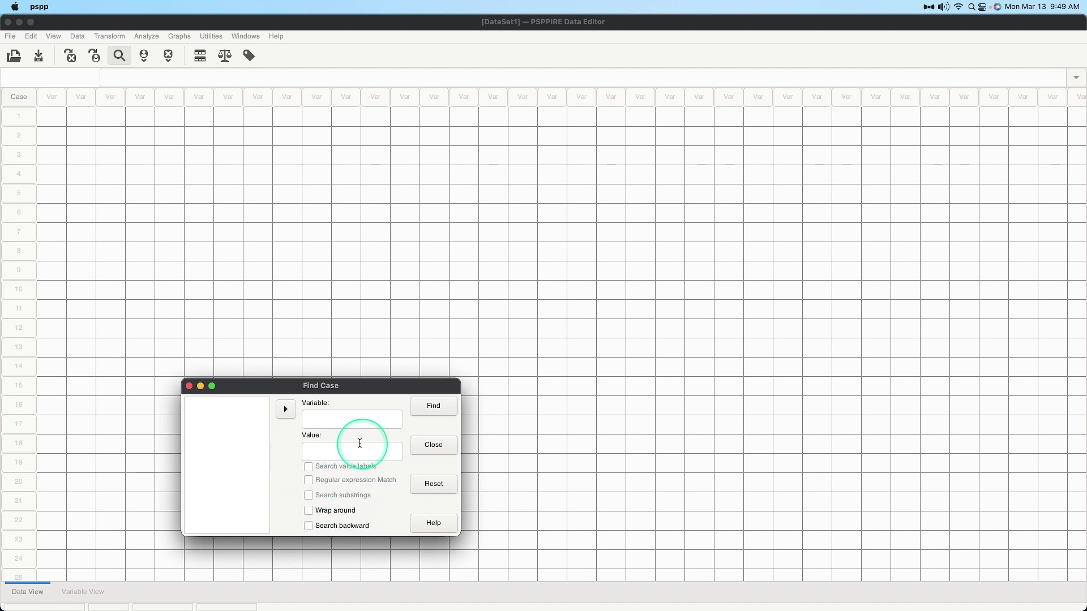
- Close the Find Case dialog
click(441, 445)
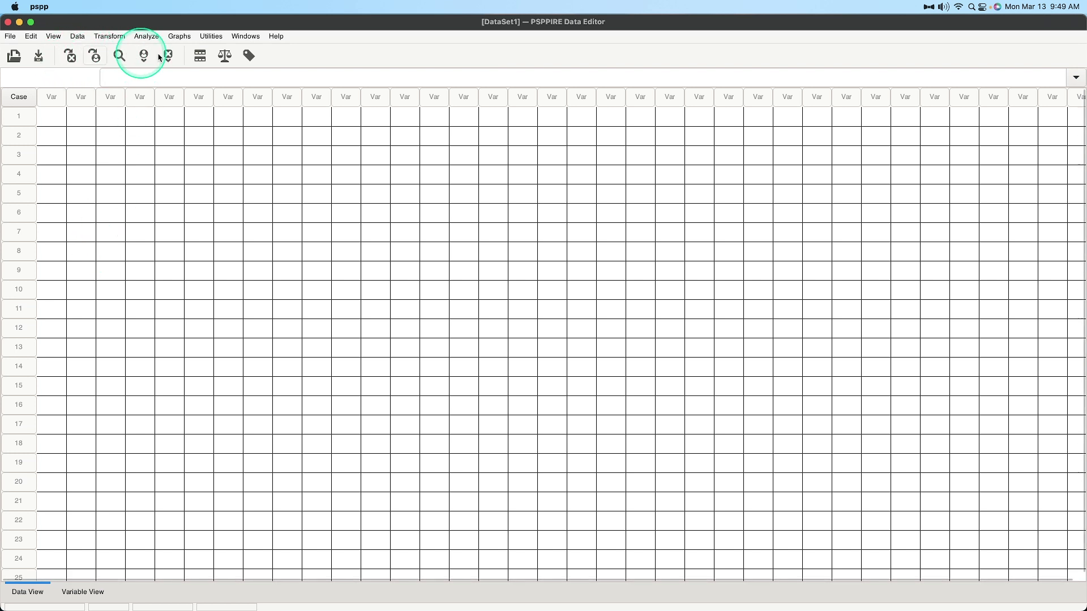
- Go to Variable View and scroll its grid across the Name, Type, Width, Label and Measure columns
click(83, 591)
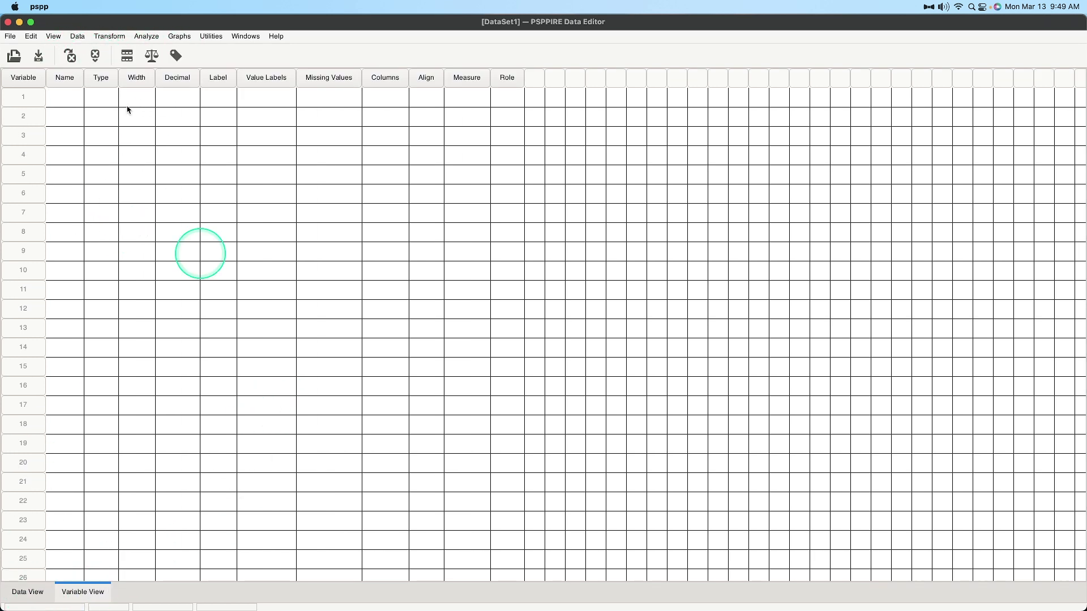
click(31, 591)
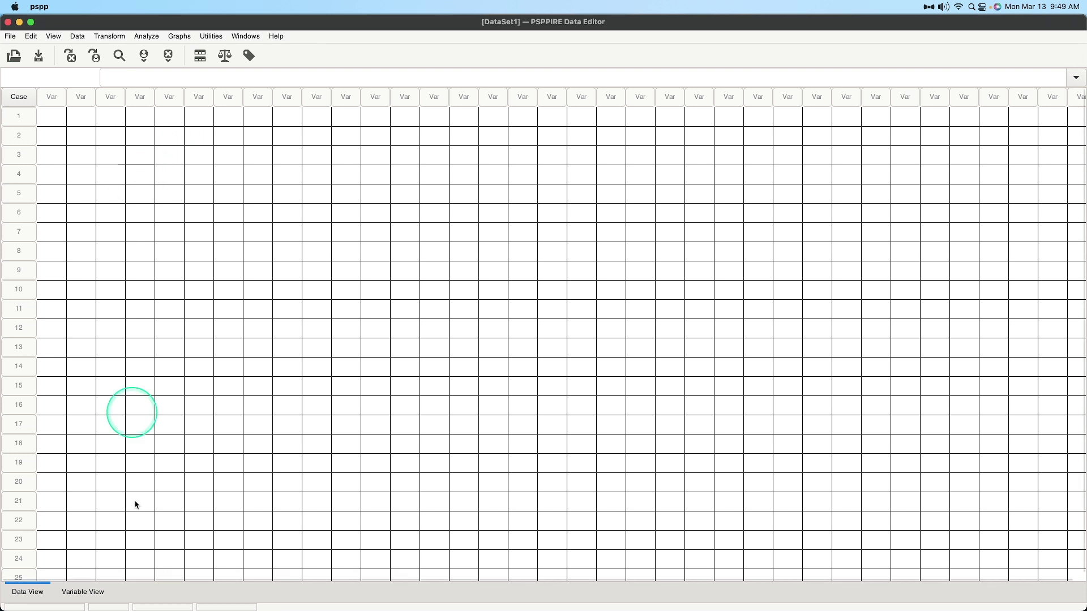
click(108, 588)
scroll(69, 405, down, 1)
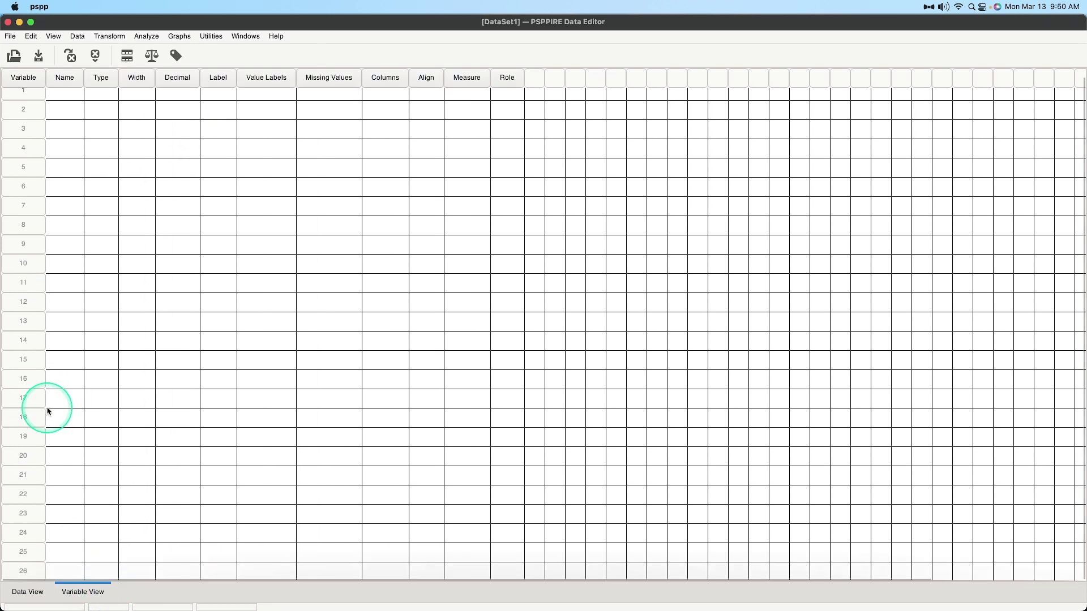
scroll(71, 427, up, 1)
scroll(45, 560, down, 1)
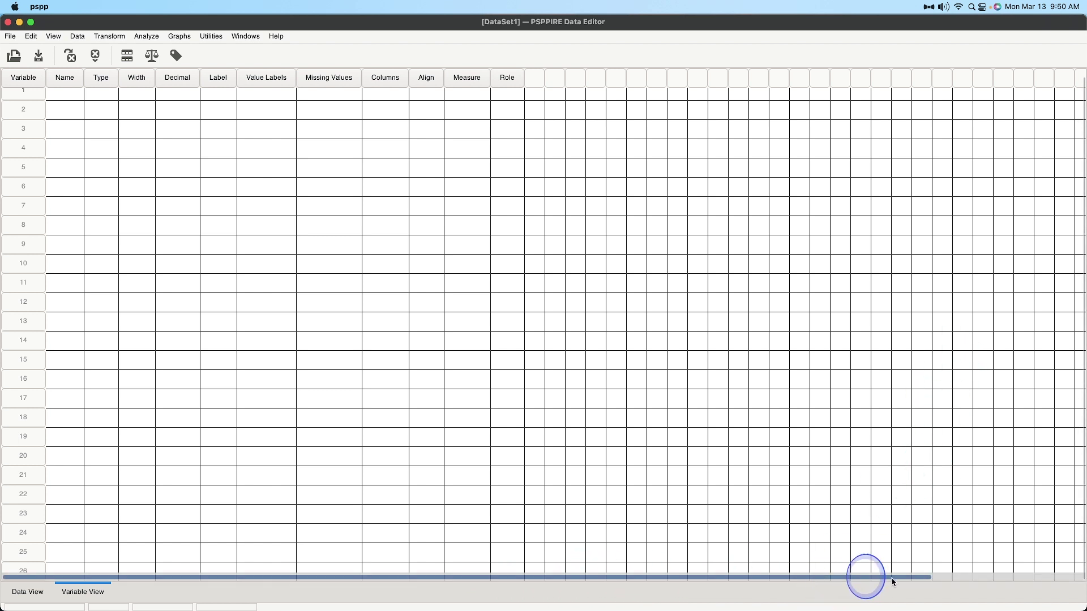
scroll(826, 581, right, 5)
scroll(826, 589, left, 5)
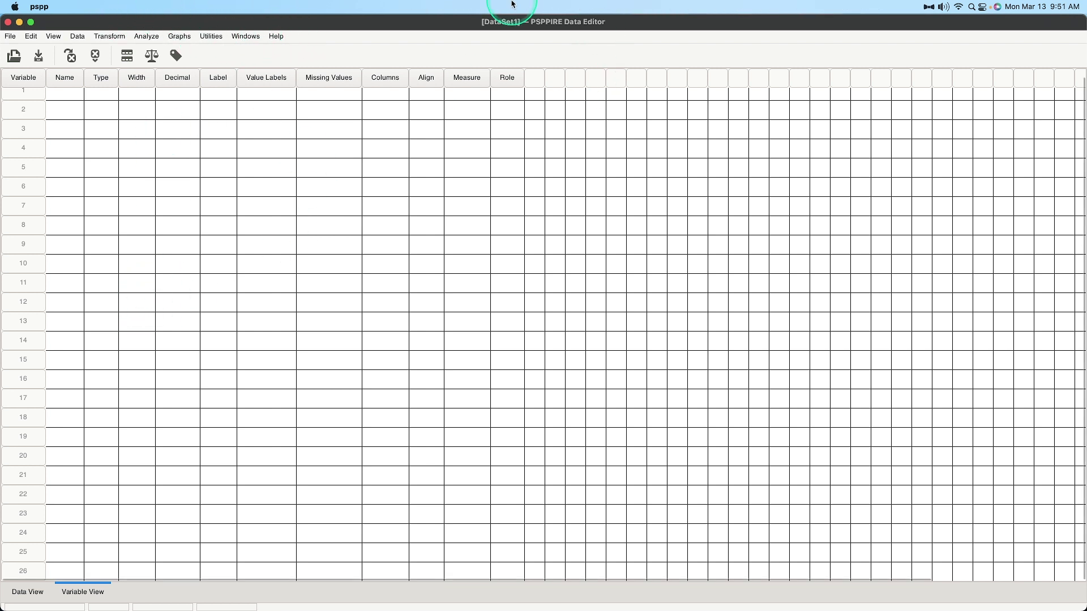
- Browse the File menu's Open, Save As and Rename Dataset commands, then move to the Edit menu
click(11, 39)
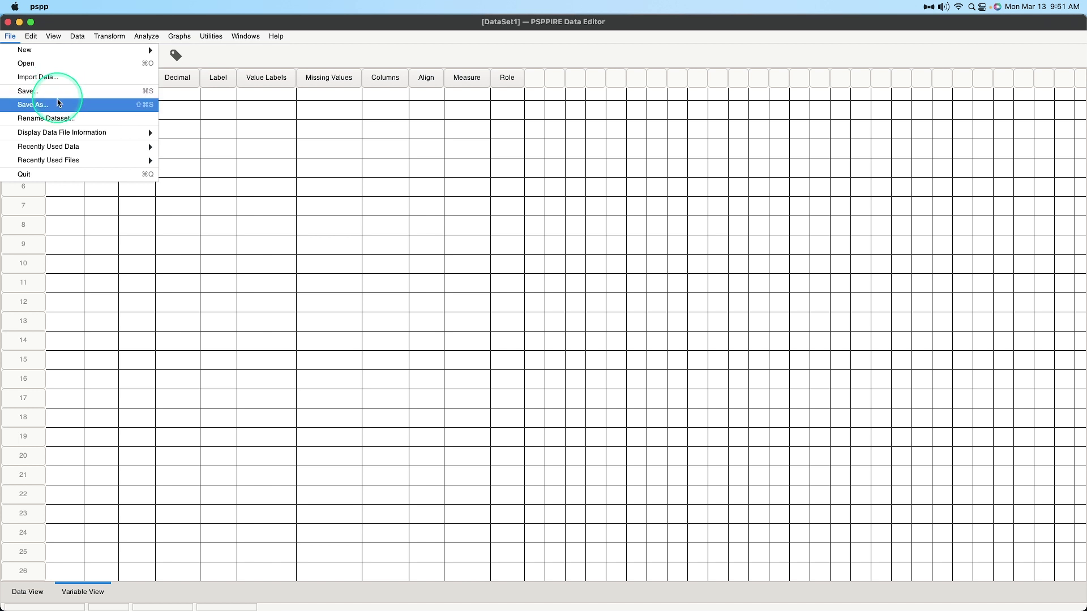
mouse_move(80, 132)
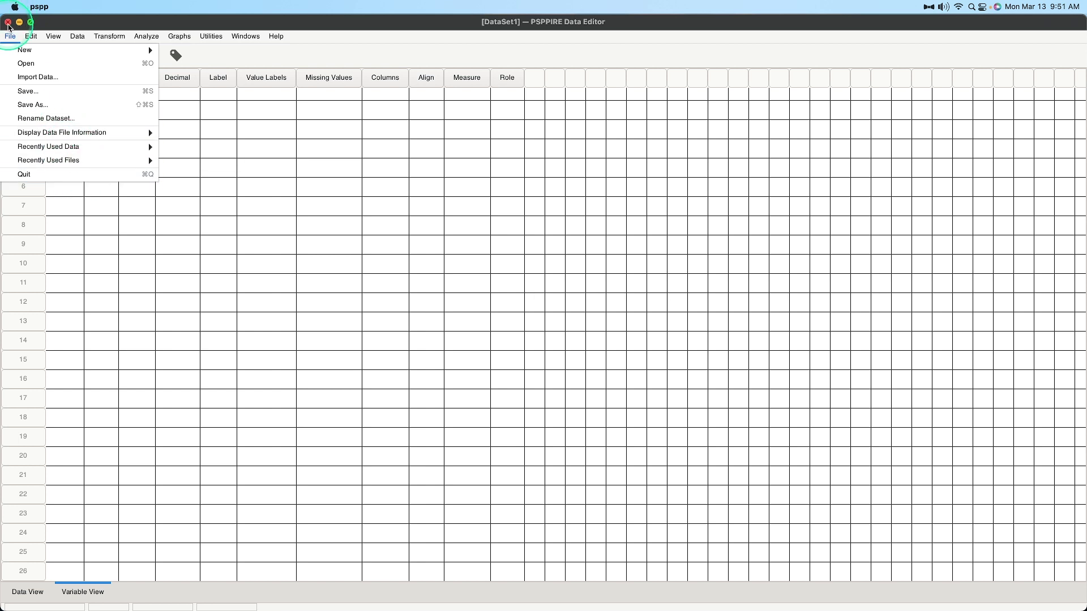
mouse_move(33, 41)
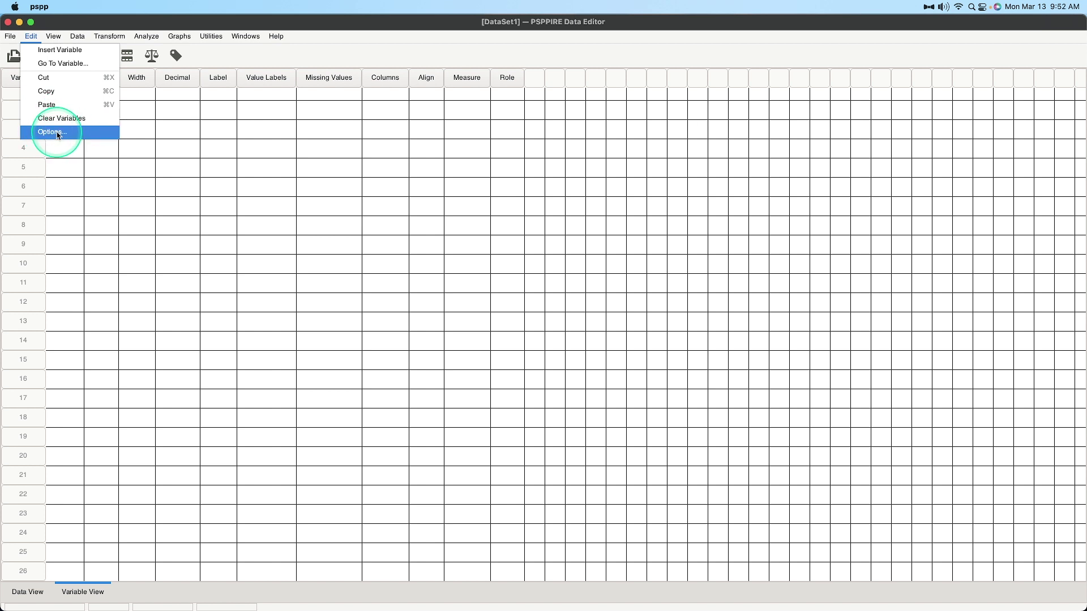
- Show the View menu with status bar, grid lines, value labels and data/variables view options
click(64, 38)
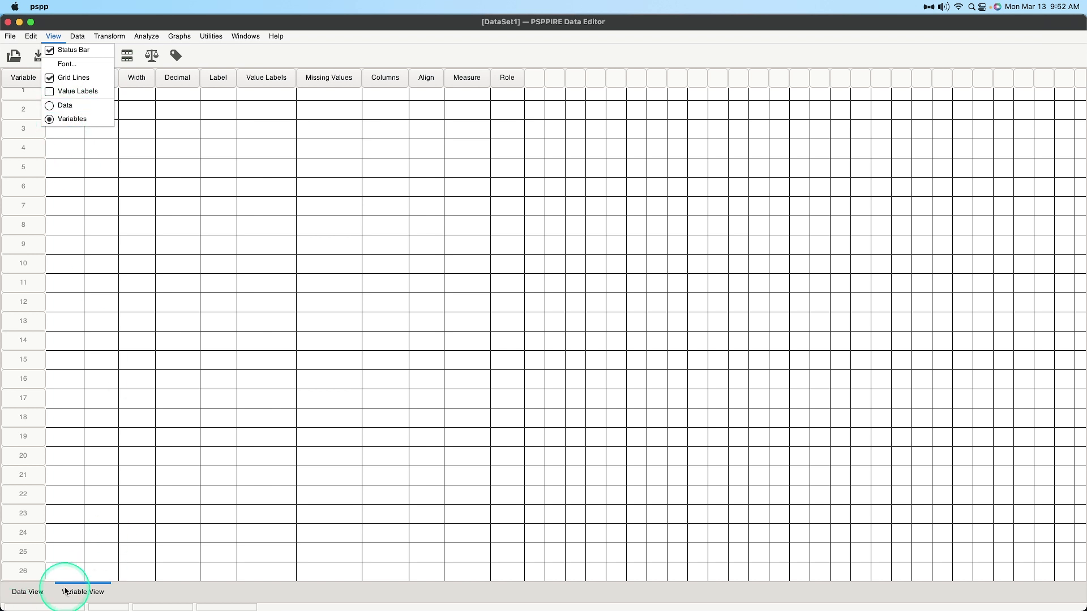
- Look over the Data menu's Sort Cases and Weight Cases, then bring up the Transform menu
mouse_move(77, 36)
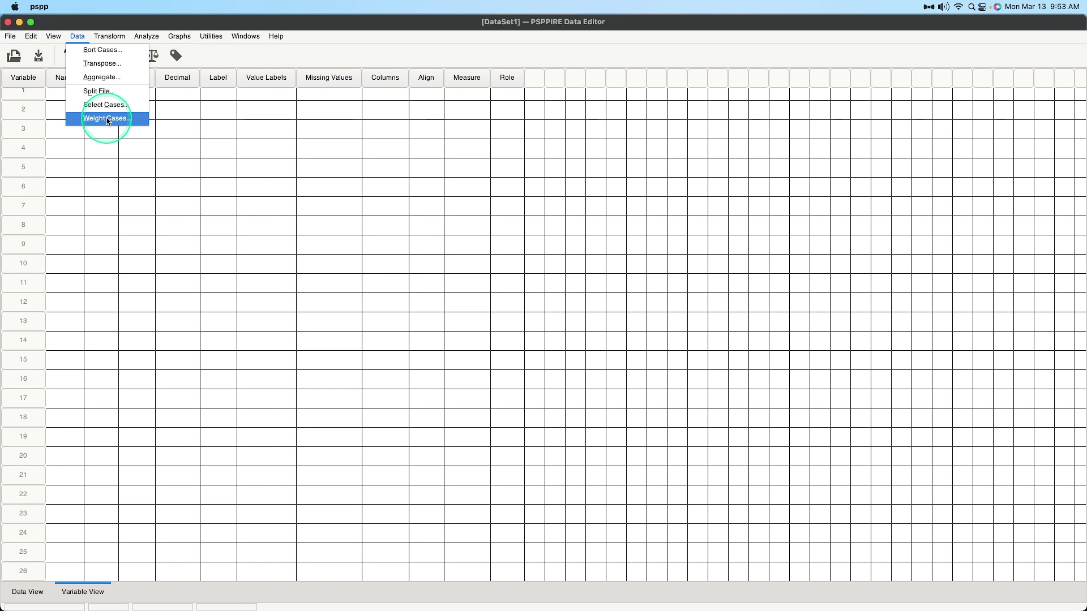
click(110, 36)
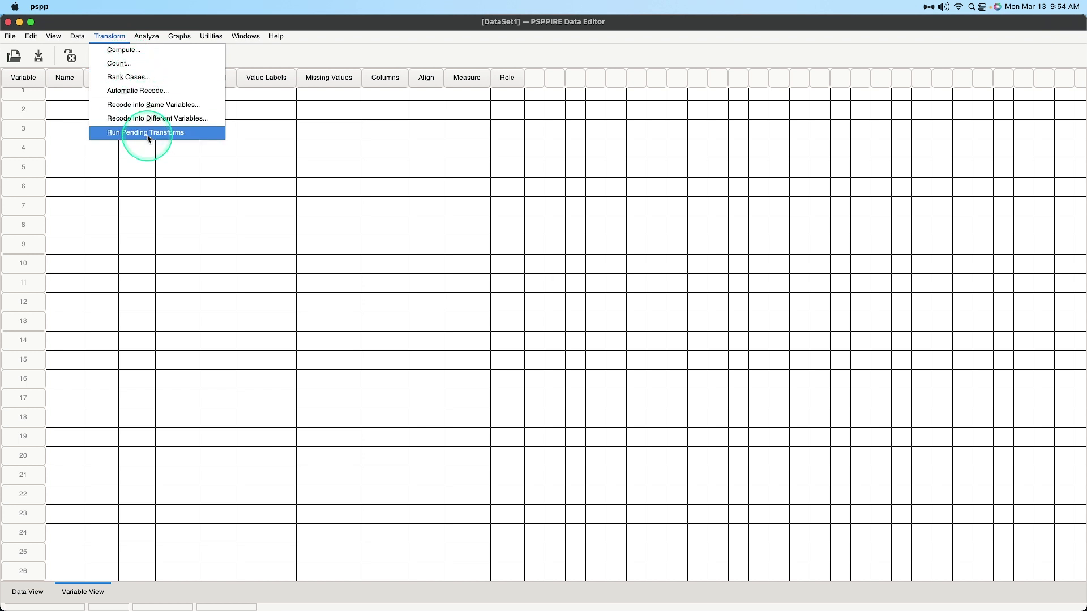
- Show the Analyze menu listing analyses from descriptive statistics and regression to ROC curves
mouse_move(149, 35)
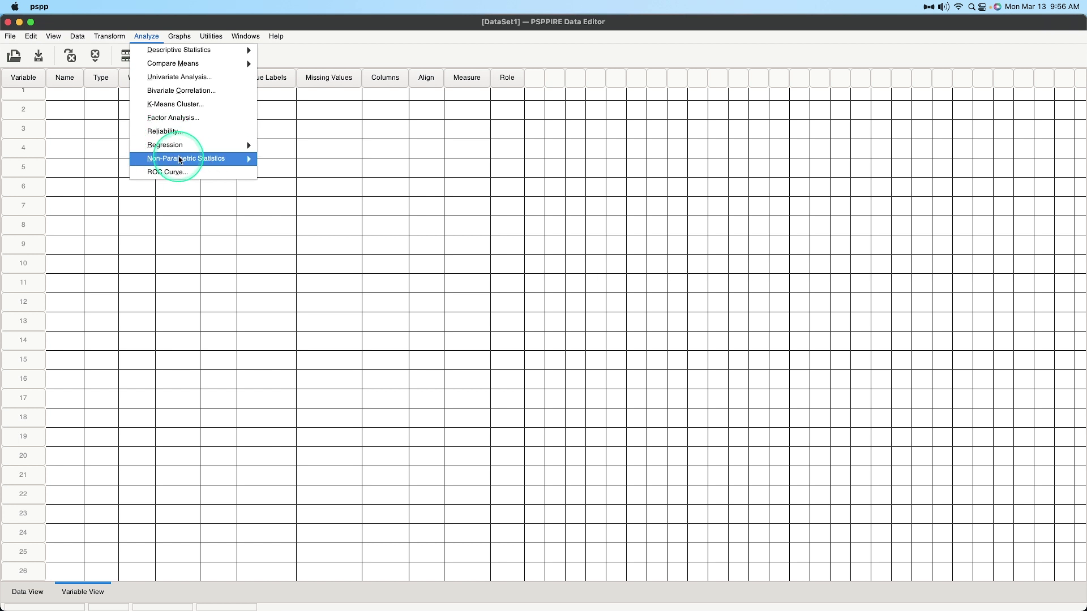
- Browse Analyze > Regression and Non-Parametric Statistics, the Graphs menu, and the Utilities menu
mouse_move(184, 146)
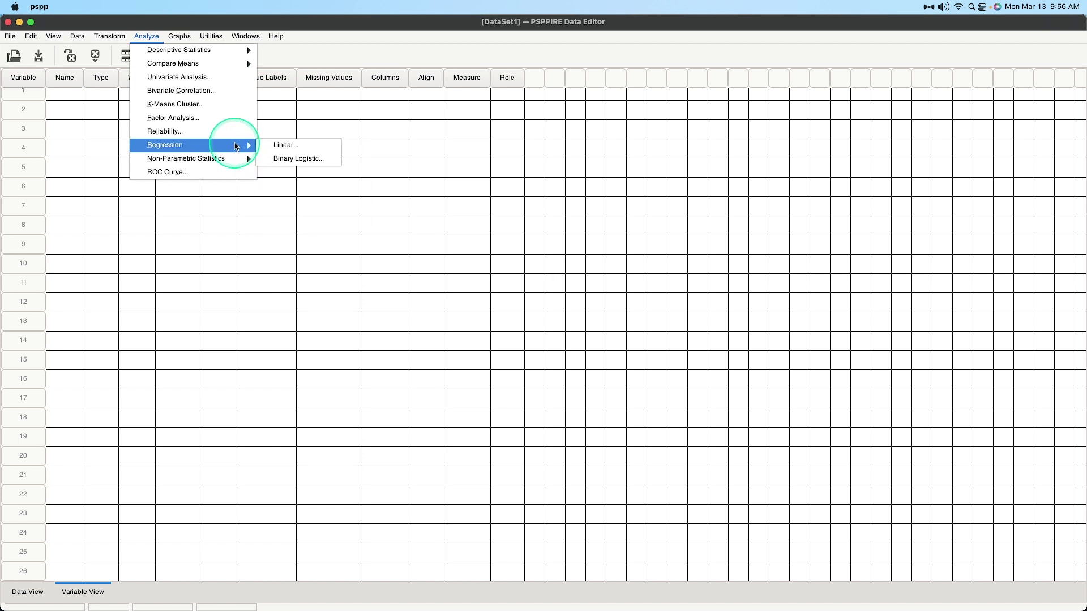
mouse_move(226, 160)
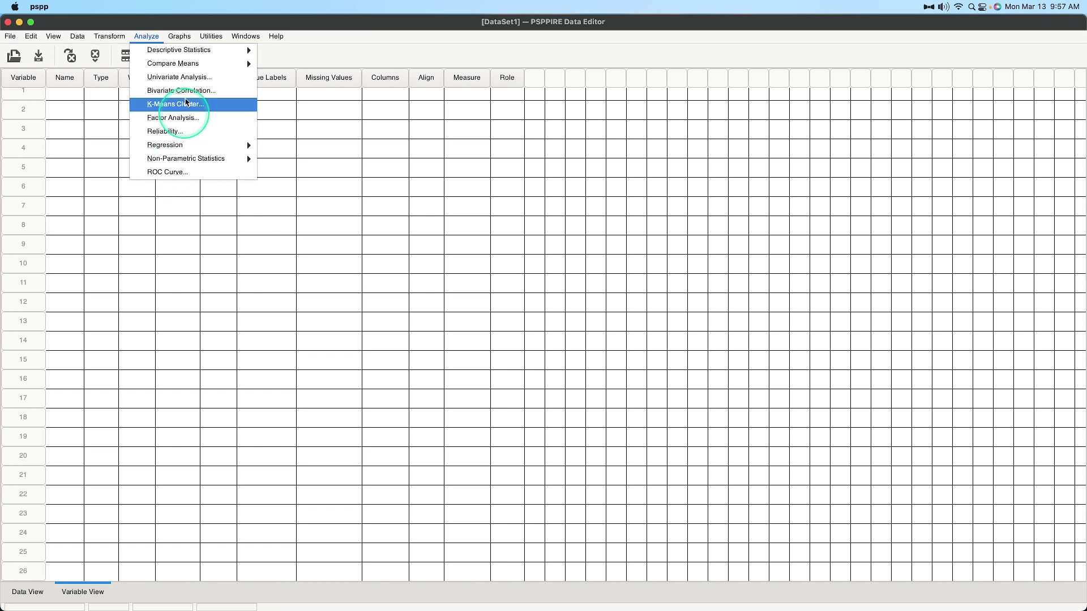
mouse_move(180, 36)
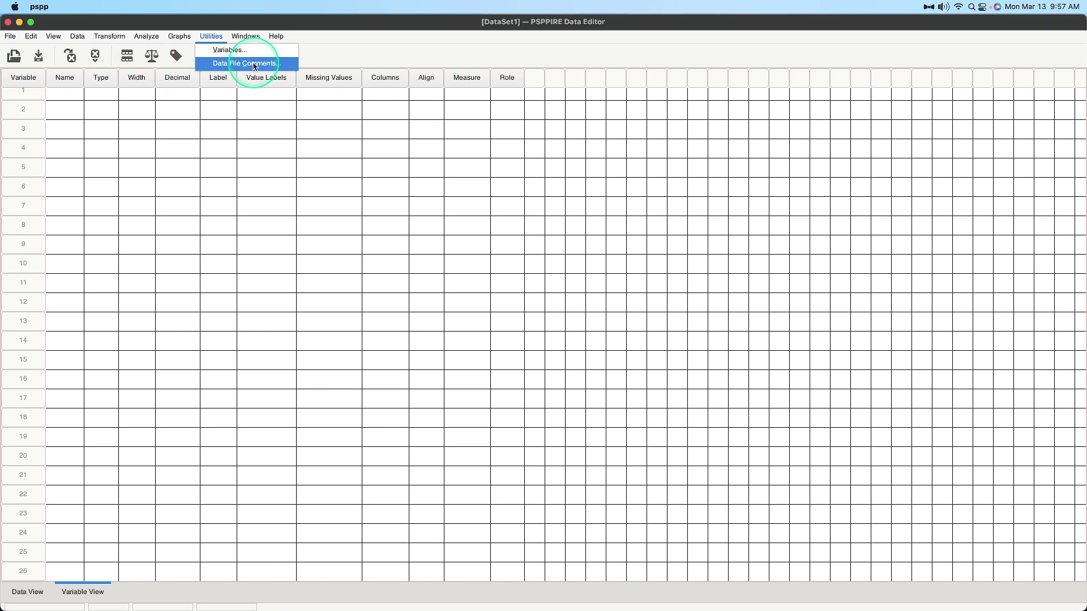
- Show the Windows menu with Minimize All Windows, Split and DataSet1 entries
mouse_move(245, 37)
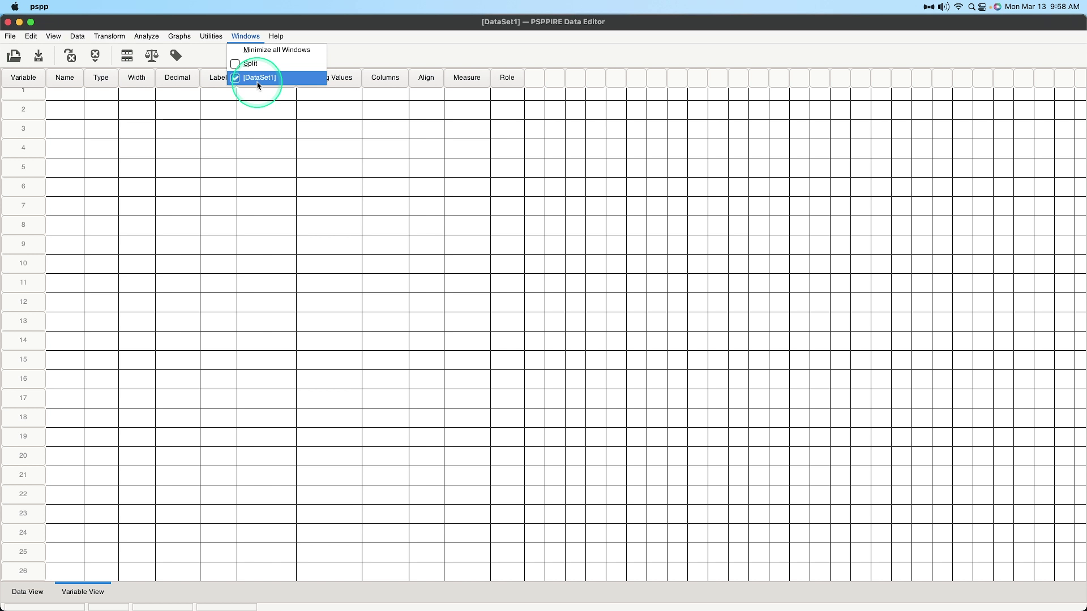
- Reopen the File menu, then show the Help menu's Reference Manual, System Info and About
click(10, 37)
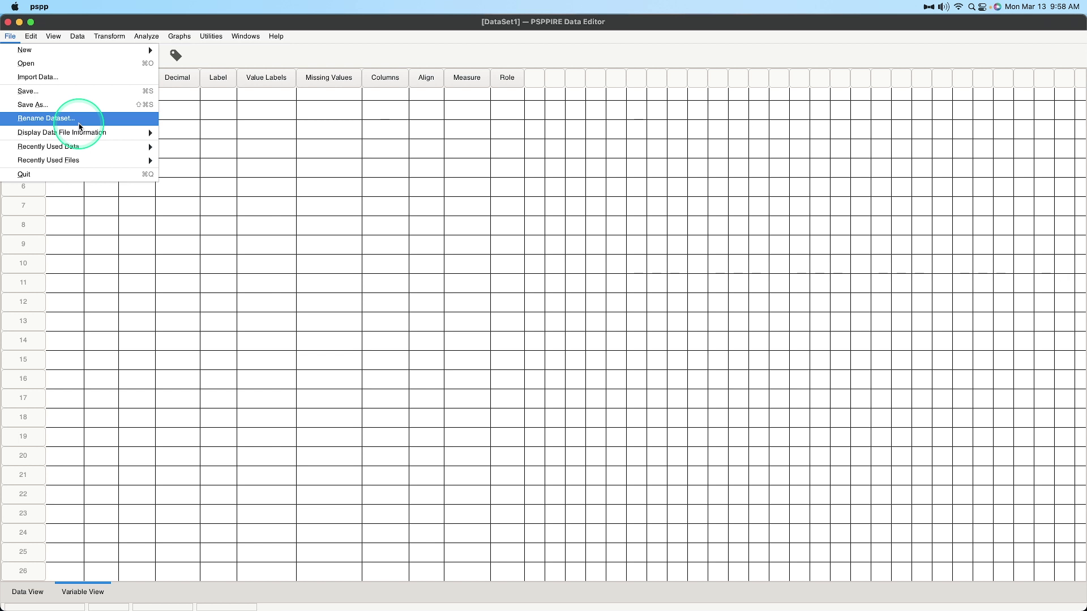
click(276, 37)
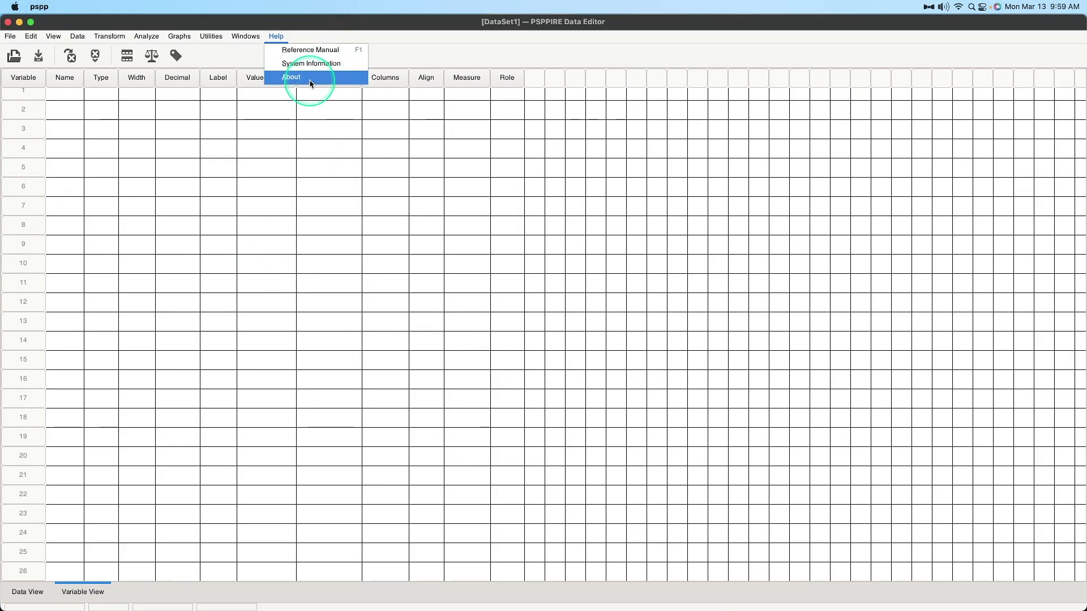
- Open Help > About to display GNU pspp version 1.6.2
click(313, 79)
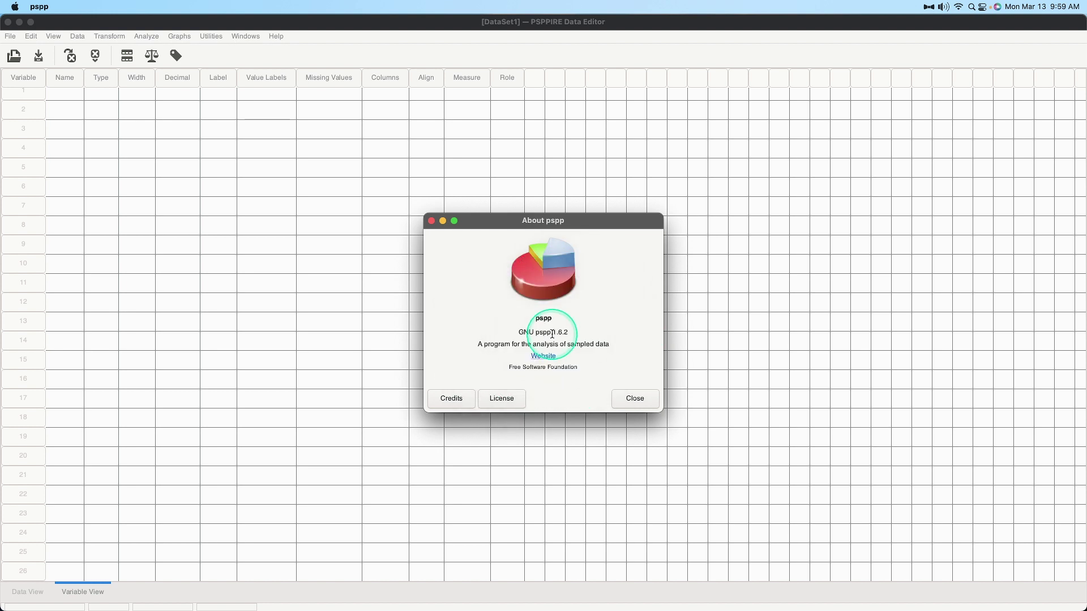
- Close the About pspp dialog to return to DataSet1's empty Variable View
click(636, 398)
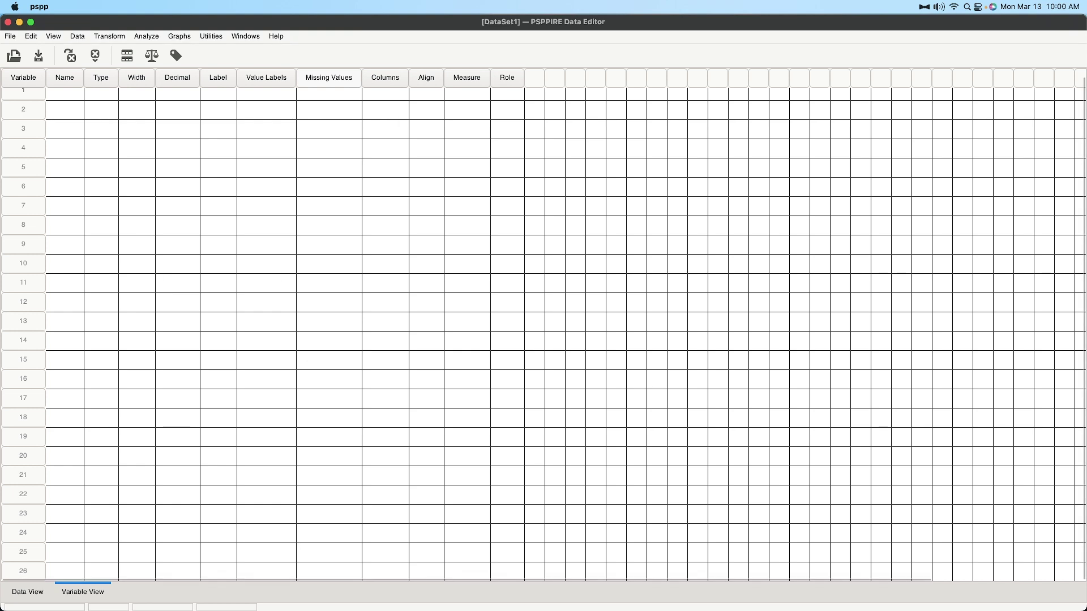
- Switch to Chrome, zoom its window, and return to the top of the GNU PSPP page
key(super+Tab)
double_click(547, 46)
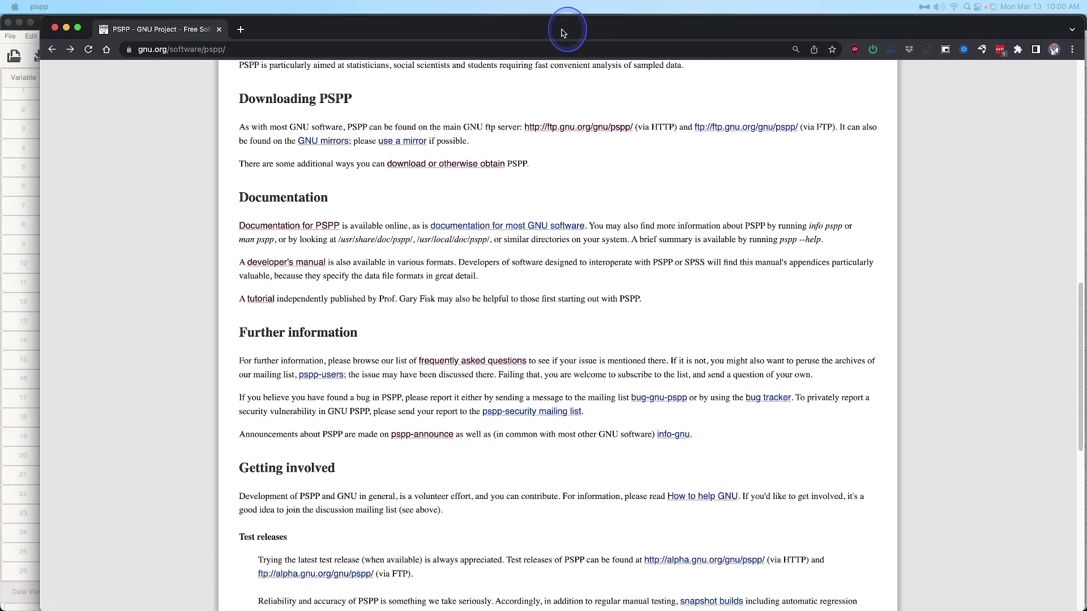
scroll(684, 369, up, 10)
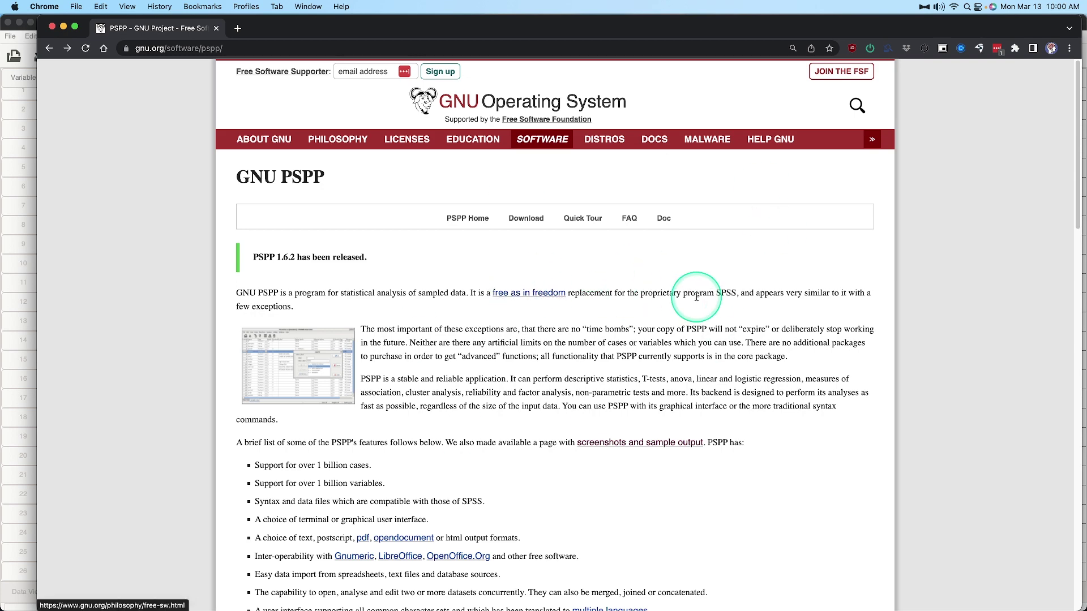
- Go to the Doc page and view the manual as a single HTML page (1424K bytes)
click(663, 219)
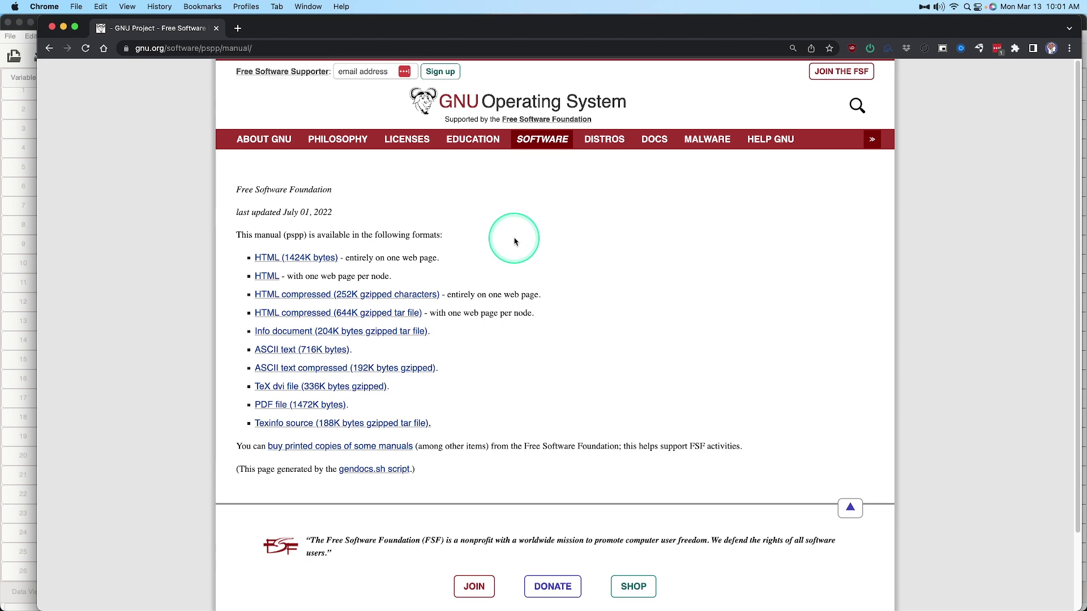
click(297, 258)
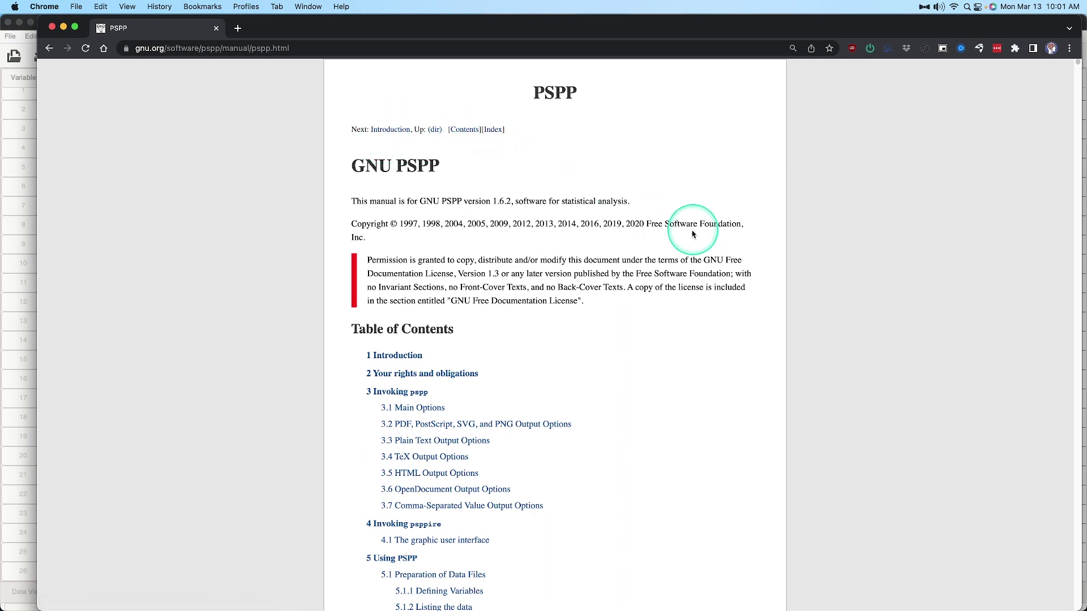
- Highlight part of the copyright line and scroll through the one-page HTML manual
drag(367, 224, 440, 226)
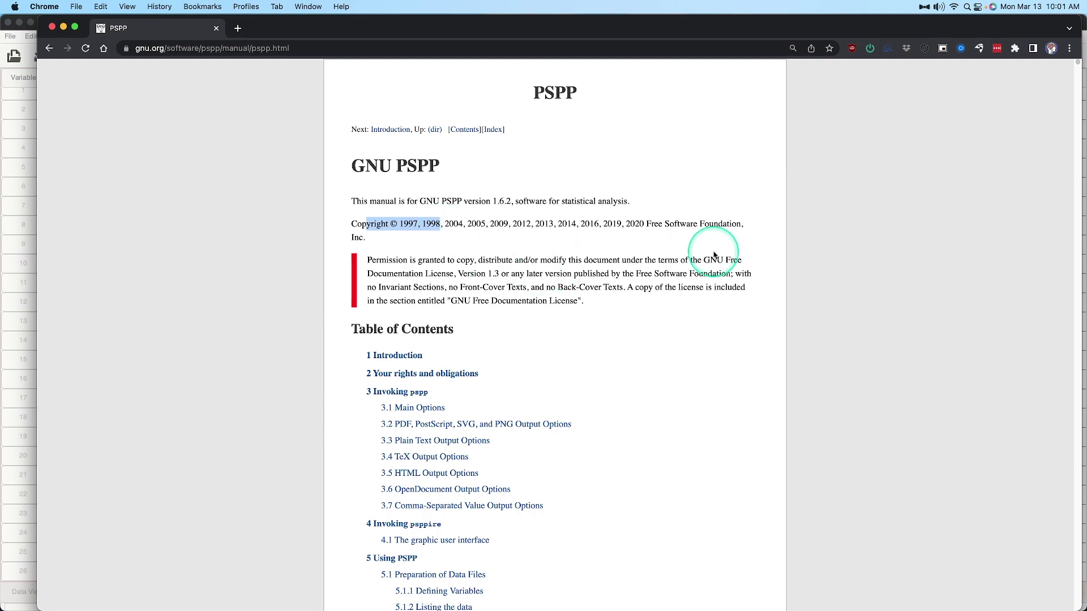
scroll(681, 244, down, 20)
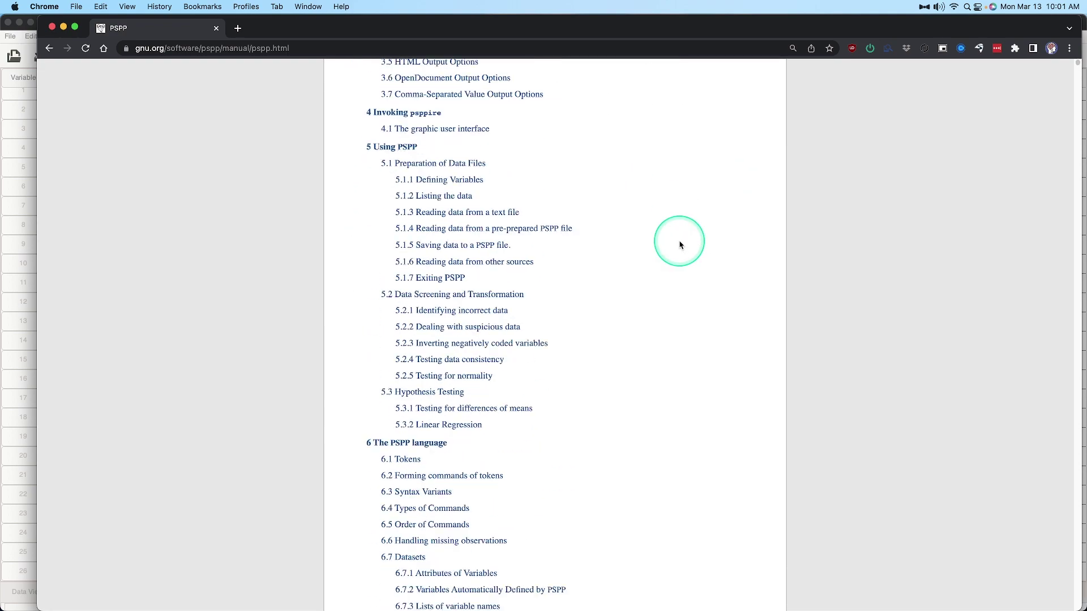
scroll(680, 246, down, 20)
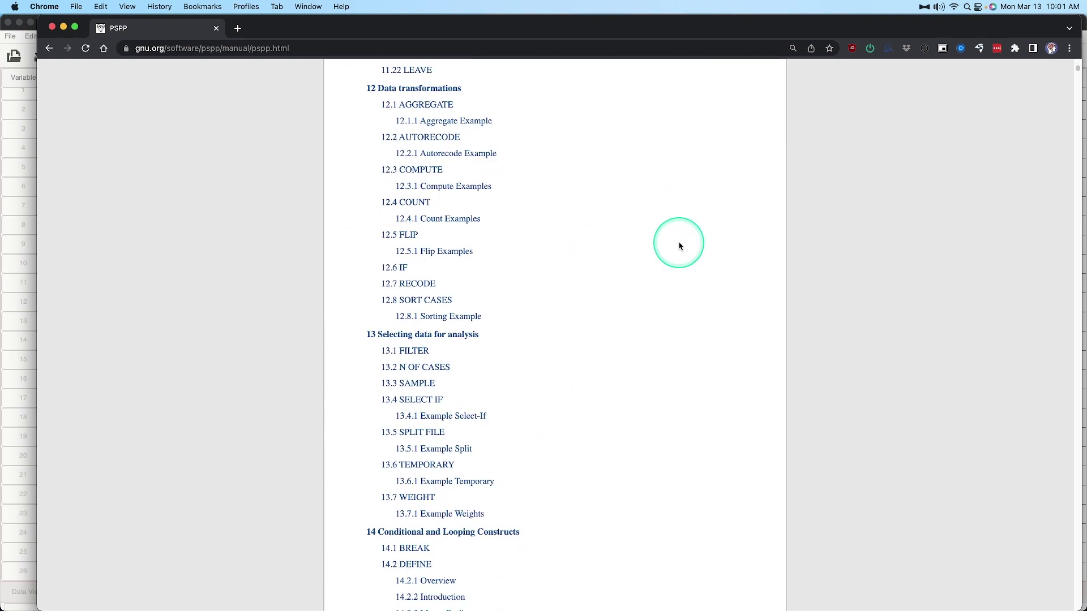
scroll(679, 246, down, 20)
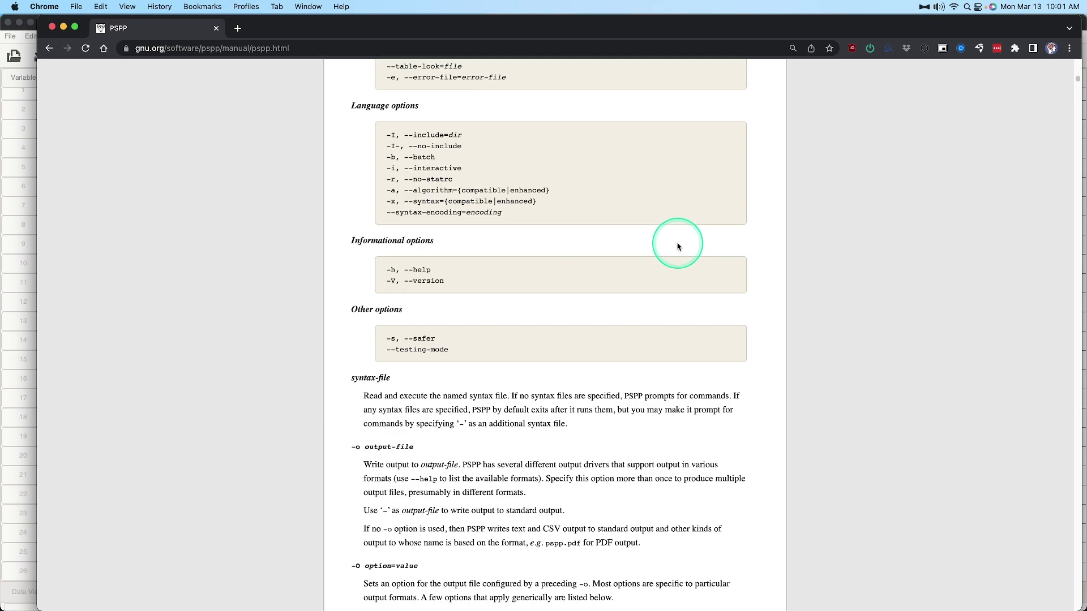
scroll(978, 307, up, 6)
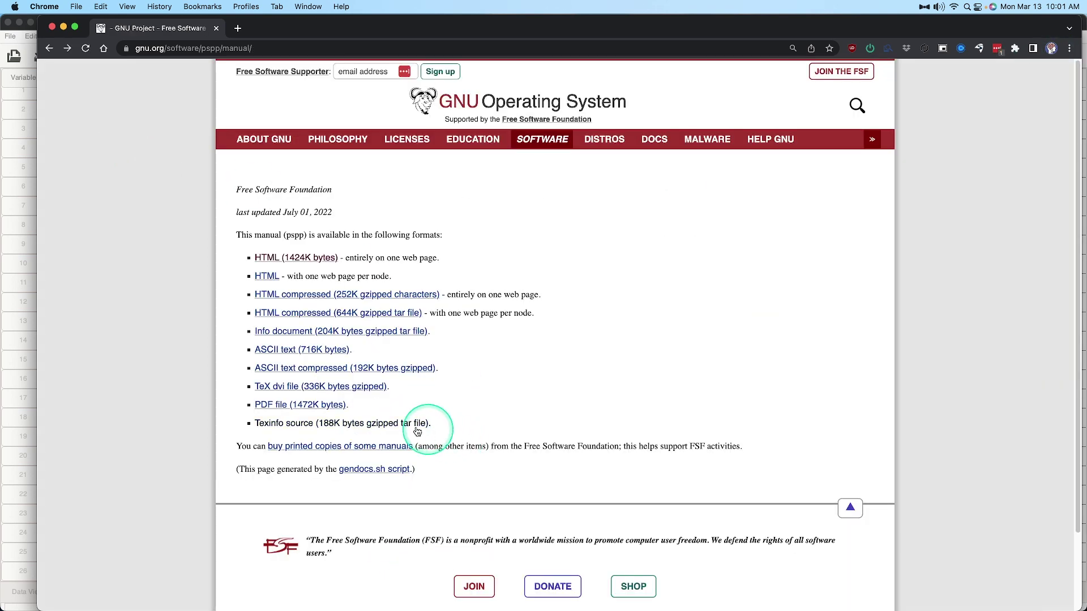
- Open the PSPP Users' Guide PDF, dismiss the Google sign-in prompt, and scroll through it
click(297, 405)
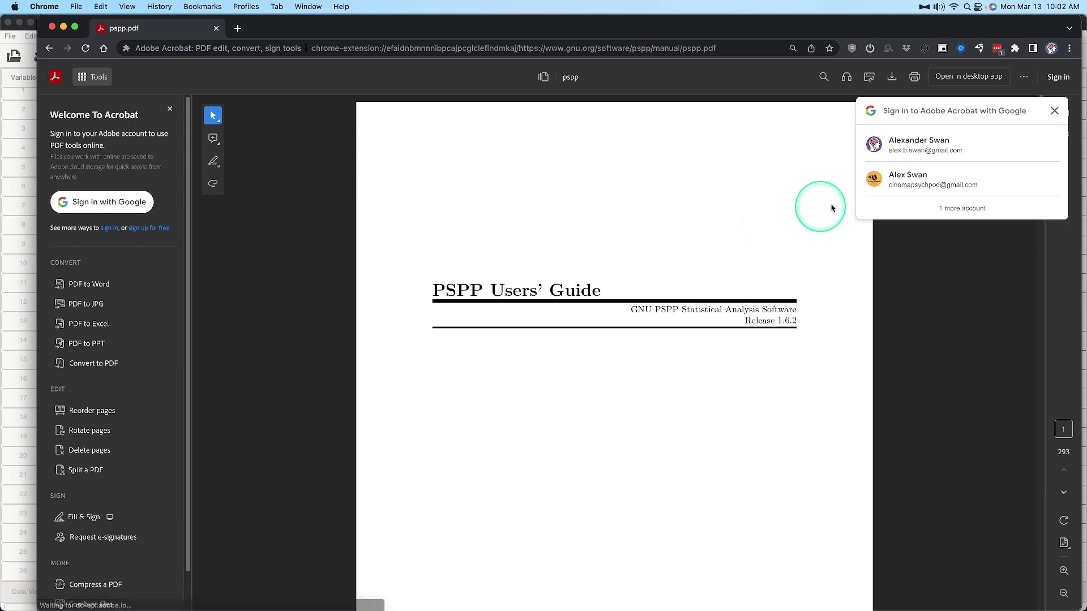
click(1058, 110)
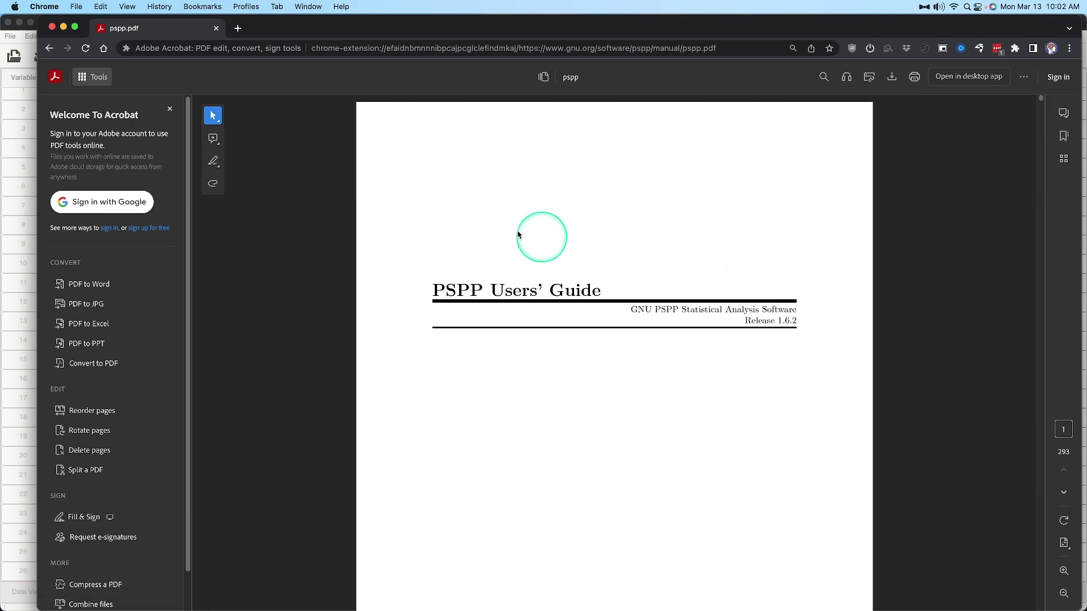
scroll(592, 243, down, 15)
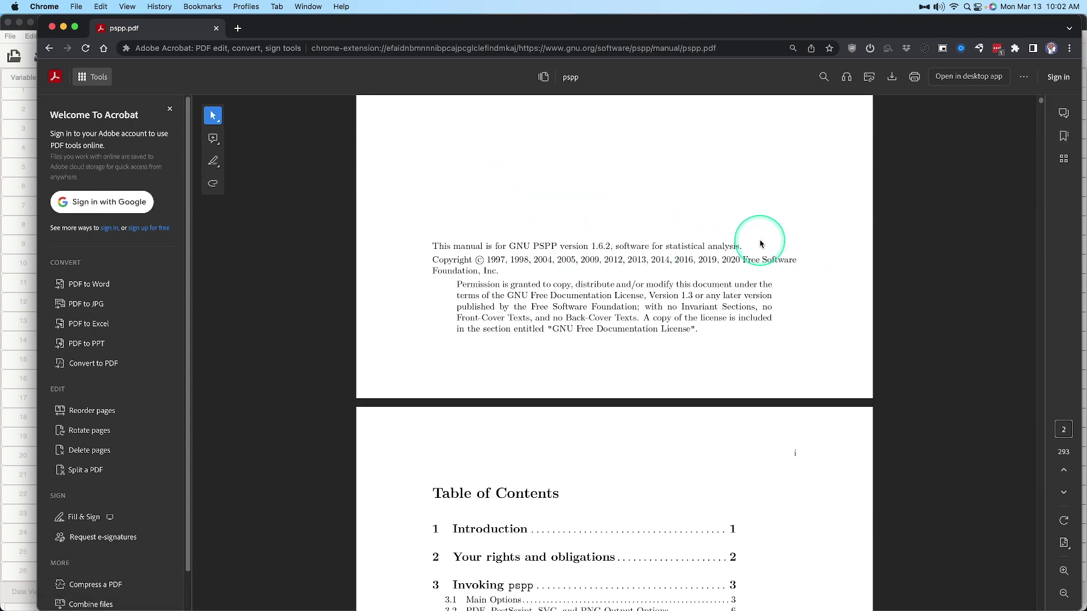
scroll(651, 260, down, 5)
scroll(453, 278, down, 3)
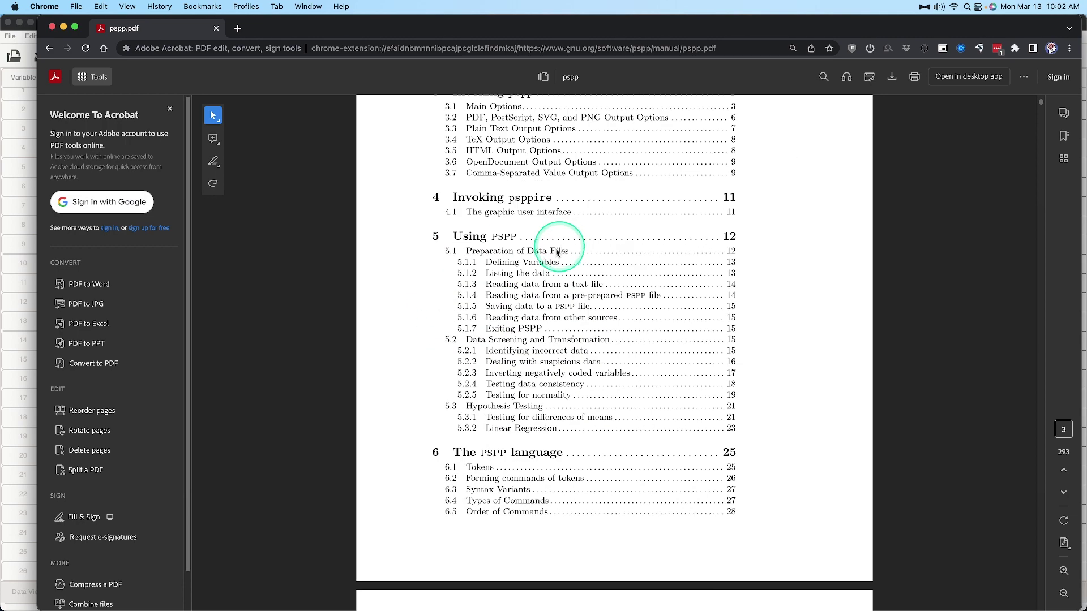
scroll(711, 359, down, 15)
scroll(687, 361, up, 20)
scroll(686, 361, up, 20)
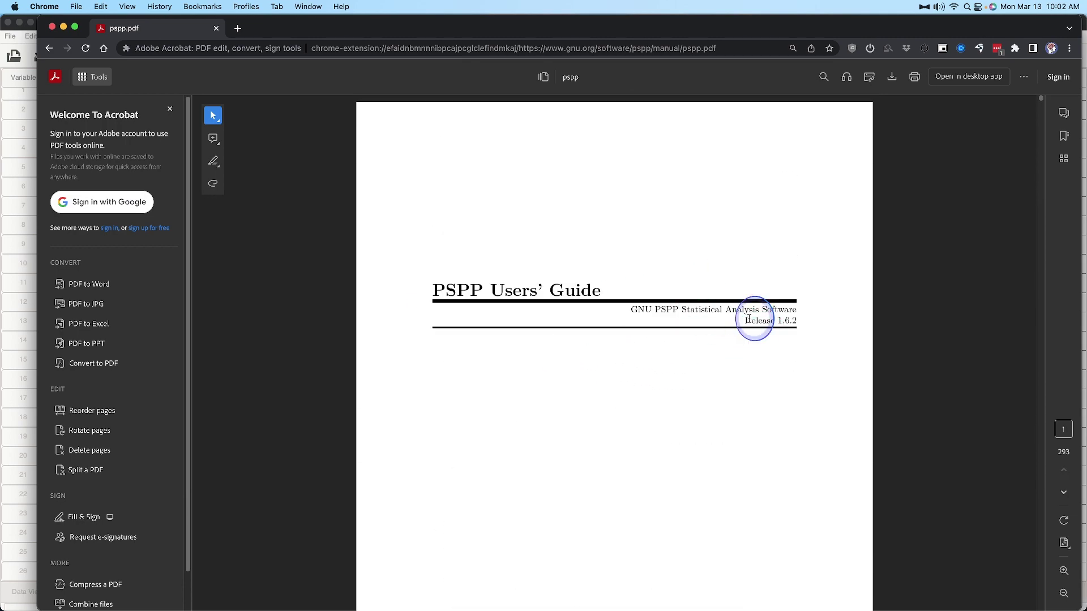
scroll(651, 314, down, 10)
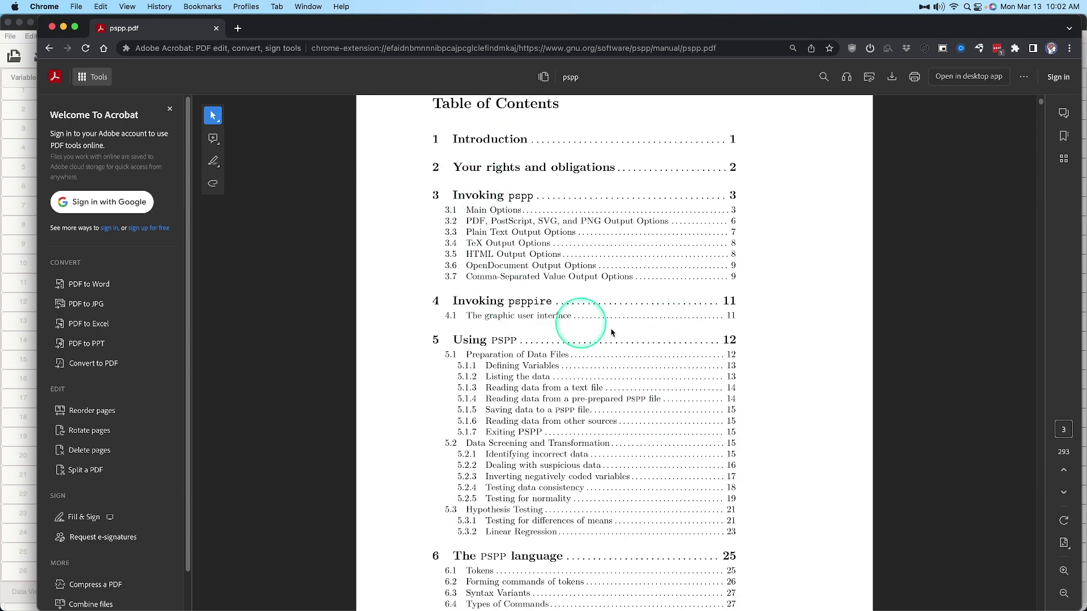
scroll(623, 331, down, 15)
- Return to the manual formats list and open the one-page-per-node HTML manual
key(super+bracketleft)
click(267, 276)
scroll(620, 283, down, 10)
scroll(644, 272, up, 12)
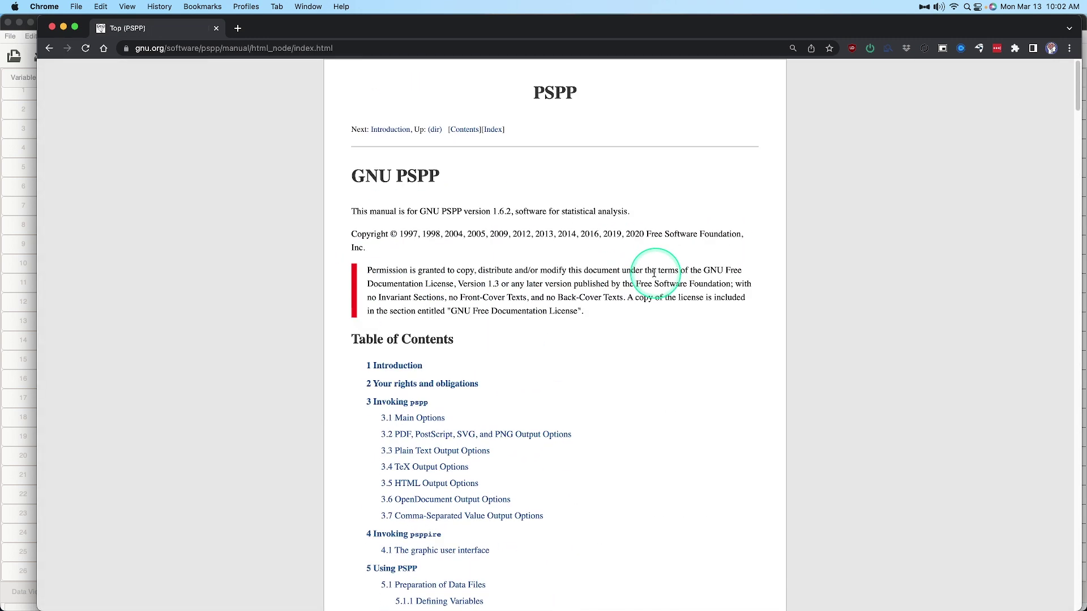
scroll(643, 243, down, 20)
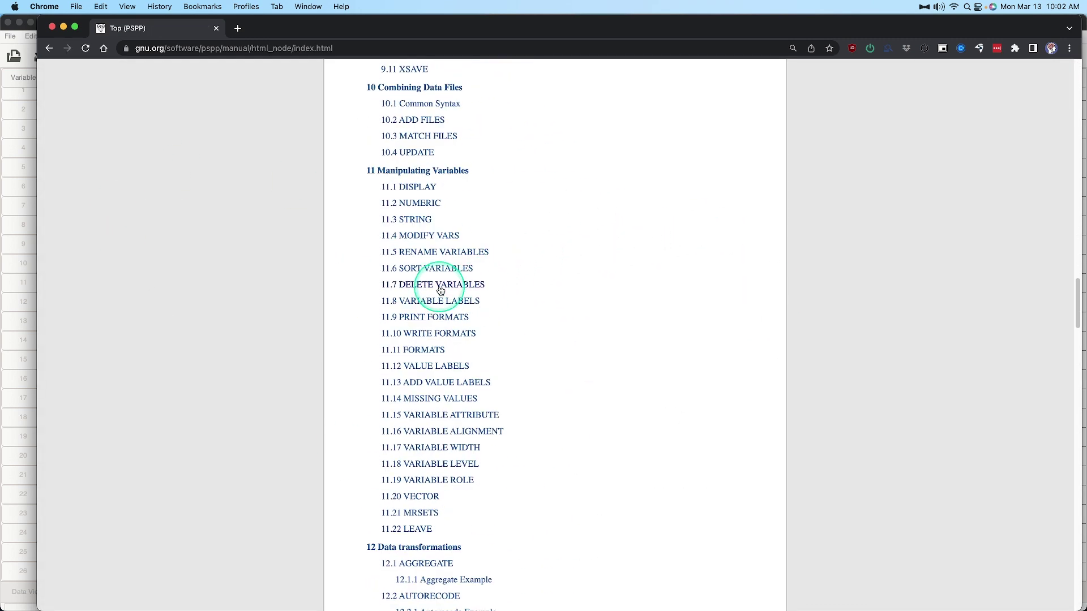
click(440, 286)
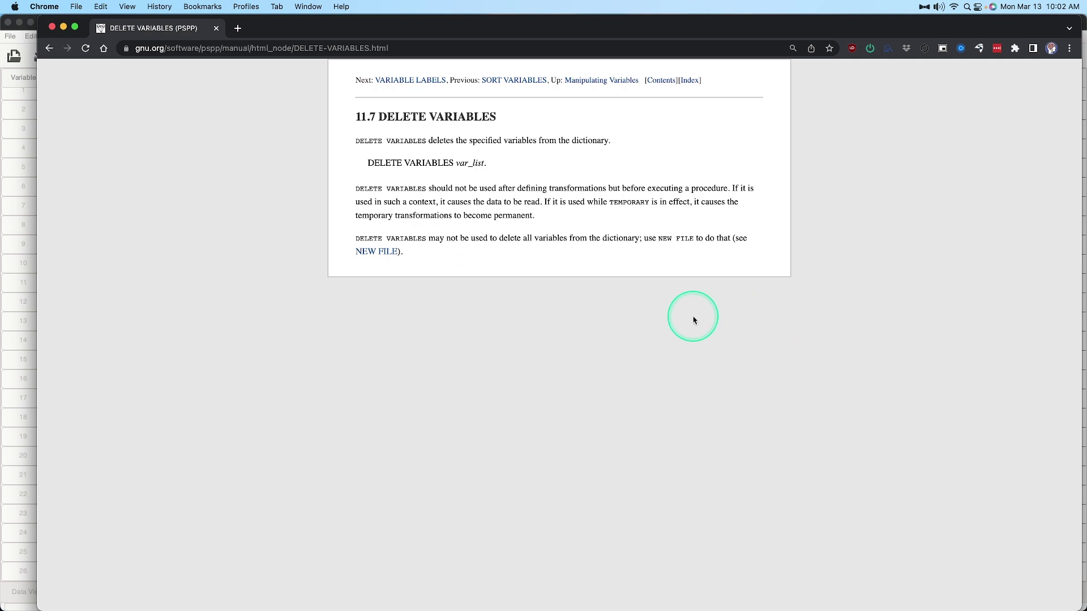
key(super+bracketleft)
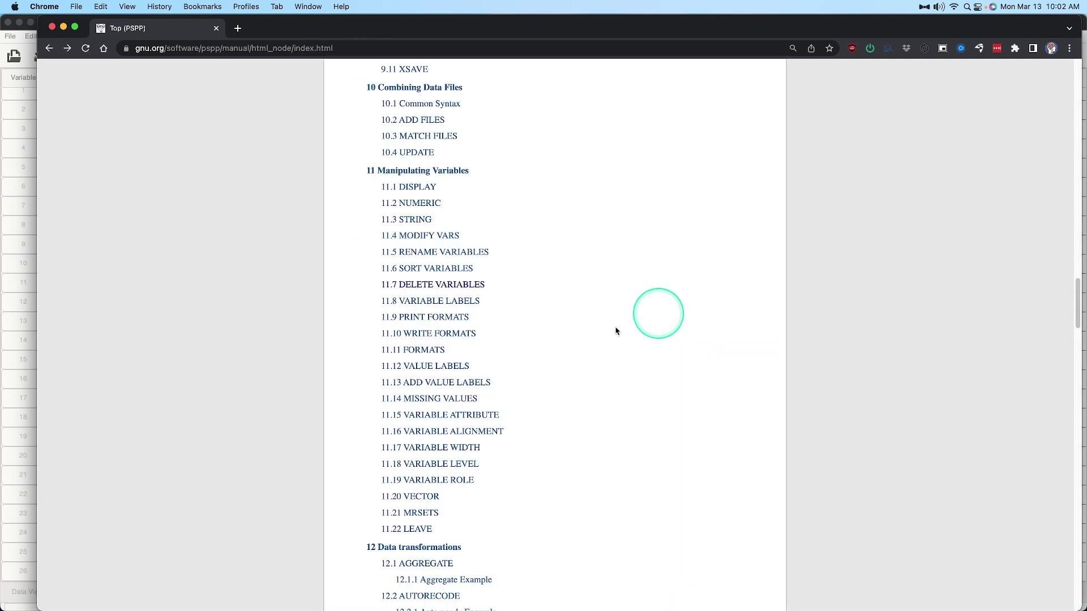
scroll(566, 317, down, 10)
click(411, 386)
key(super+bracketleft)
scroll(548, 283, down, 10)
click(546, 389)
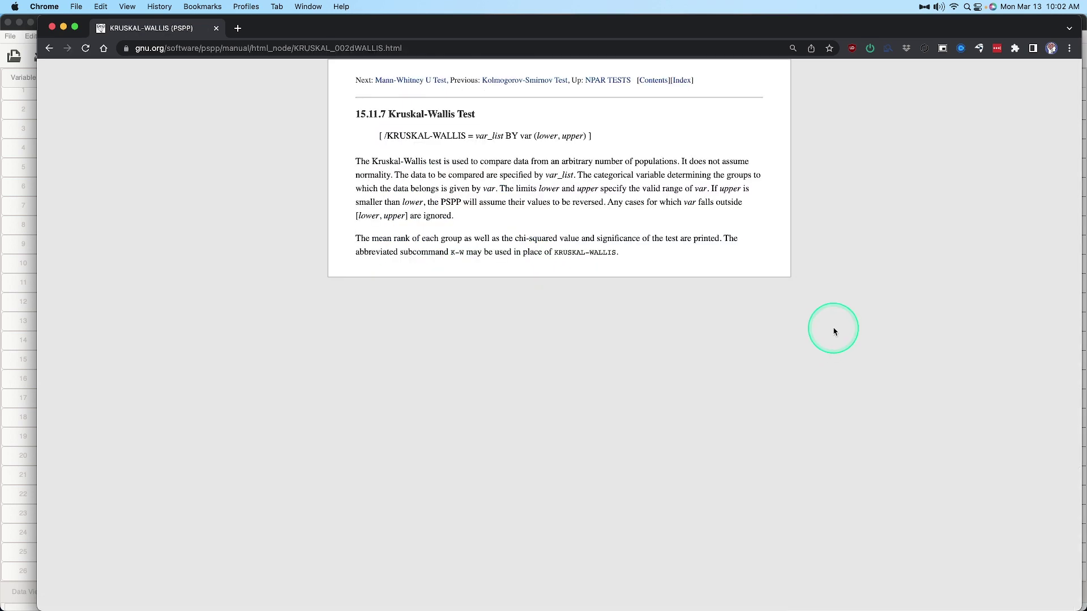
drag(596, 135, 371, 134)
drag(617, 175, 459, 262)
click(459, 262)
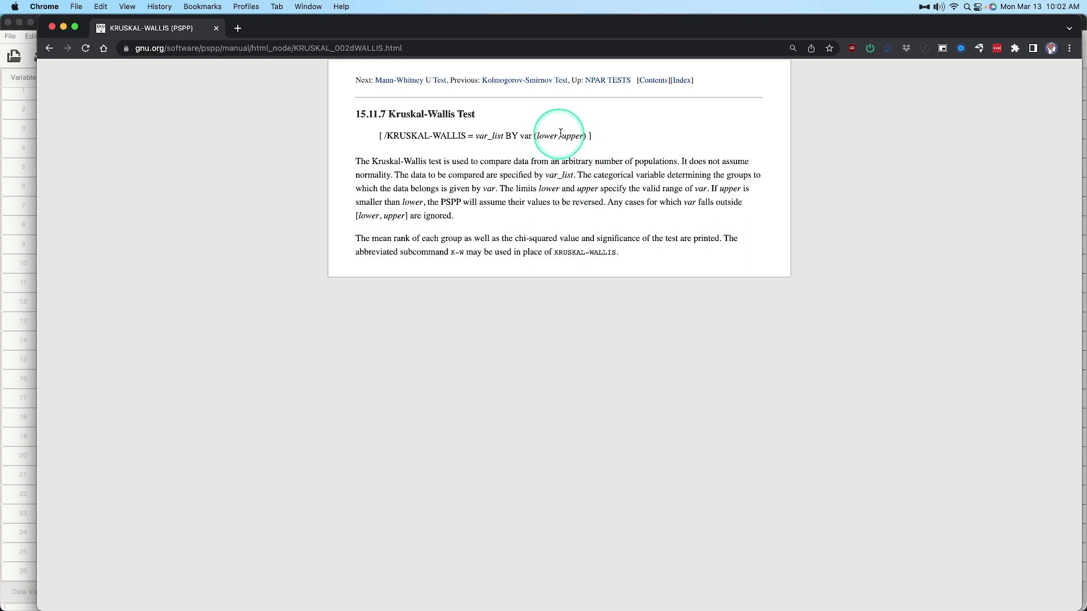
triple_click(342, 138)
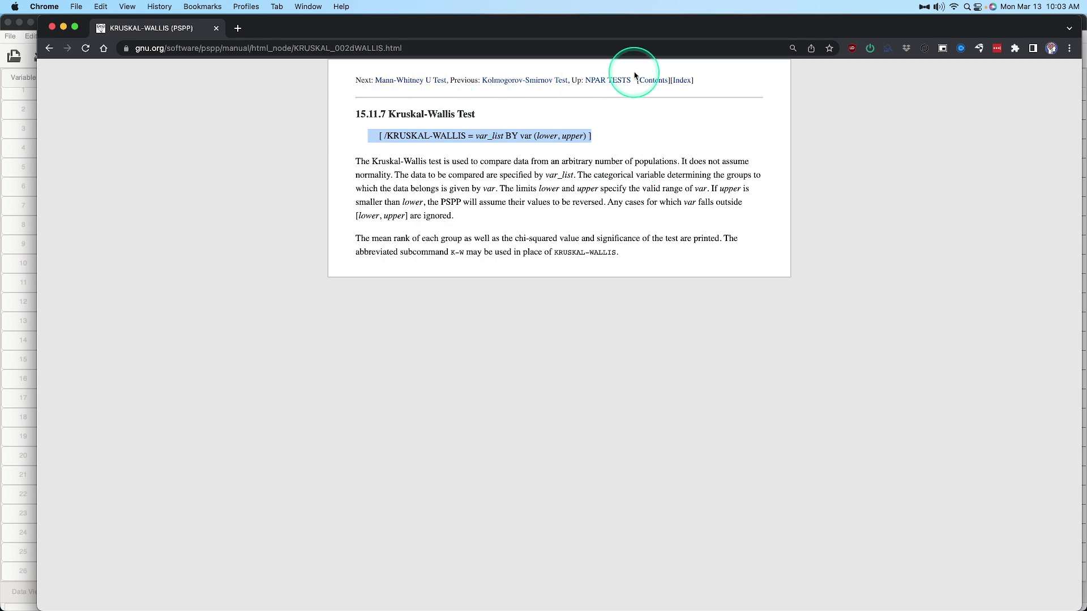
click(660, 82)
scroll(669, 200, up, 5)
scroll(683, 226, down, 20)
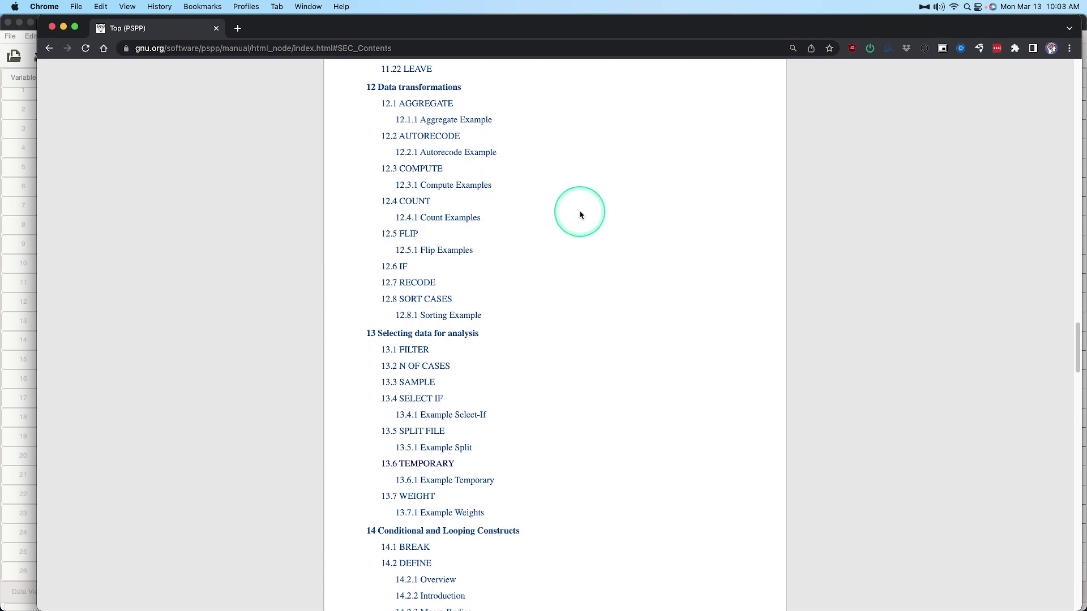
scroll(667, 320, down, 10)
scroll(666, 321, up, 15)
scroll(666, 323, up, 15)
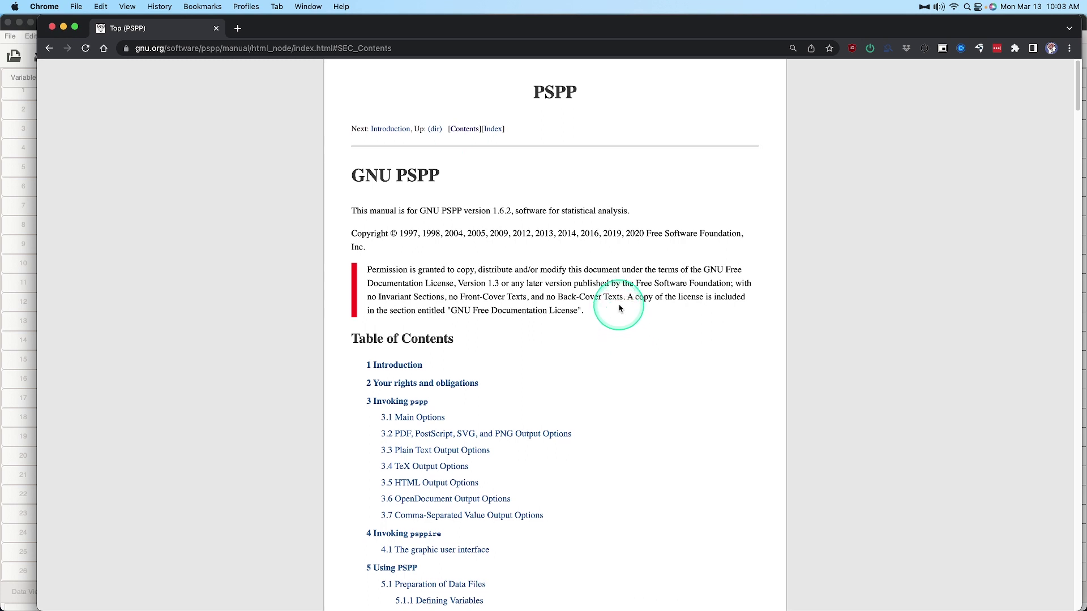
scroll(604, 312, up, 1)
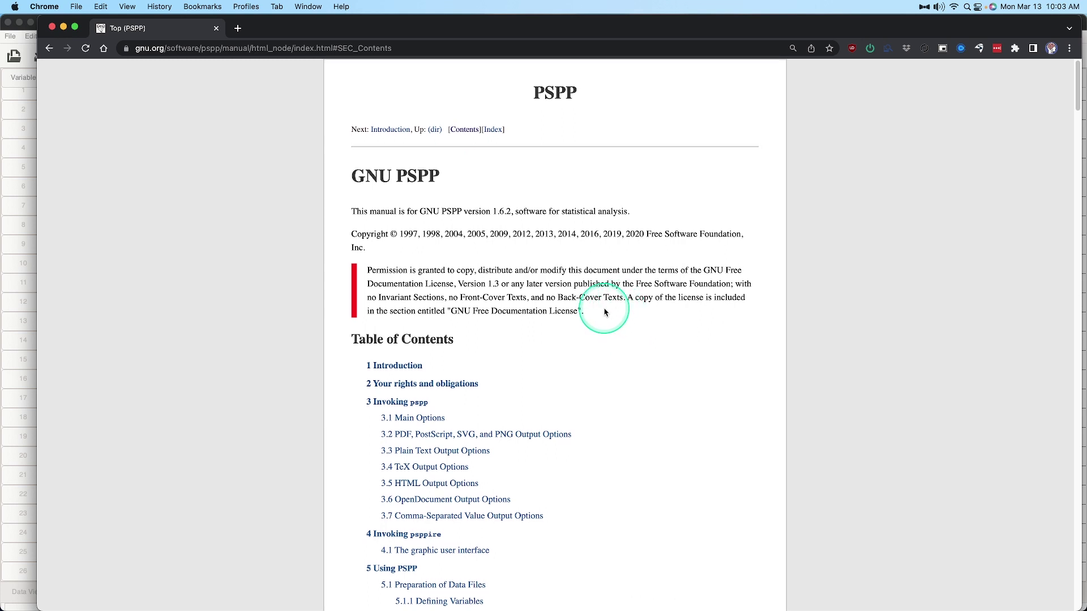